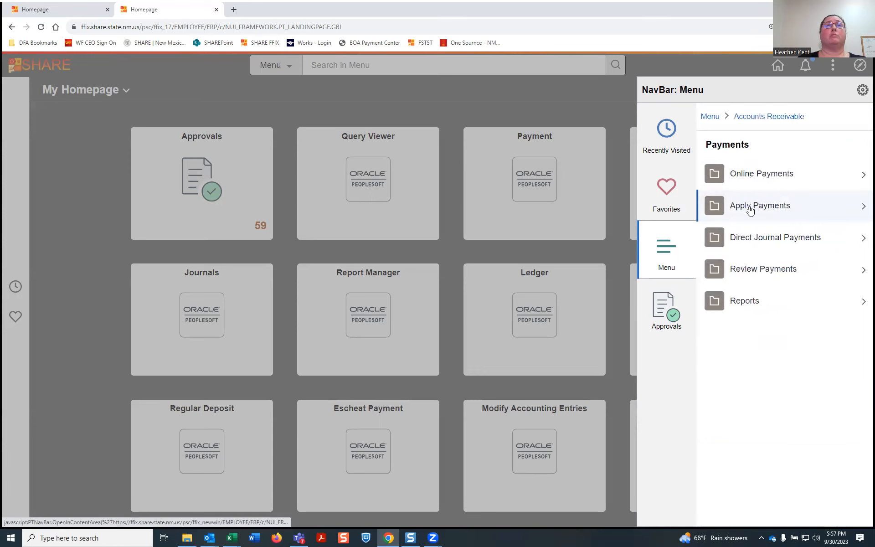
# Find the existing regular deposits of deposit unit 34100 and open the first one entered on 09/30/2023
pyautogui.click(751, 178)
pyautogui.click(751, 177)
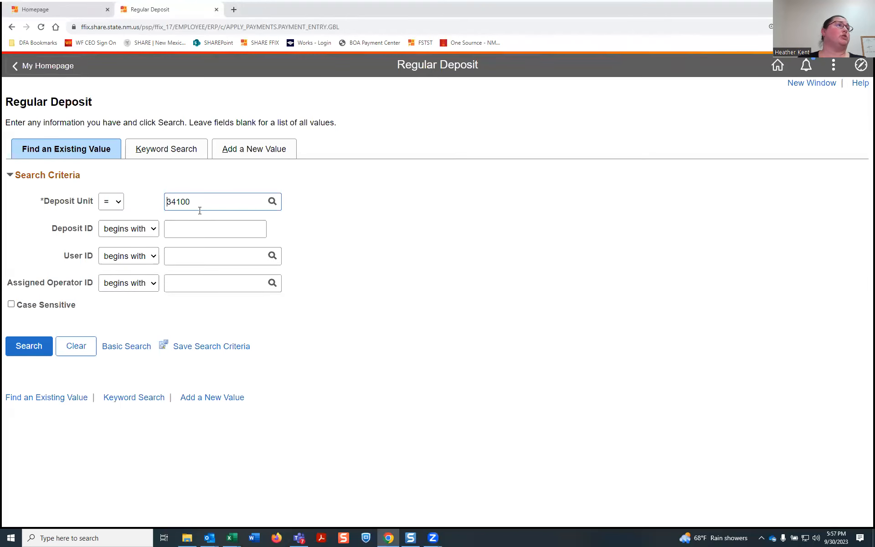
pyautogui.click(32, 347)
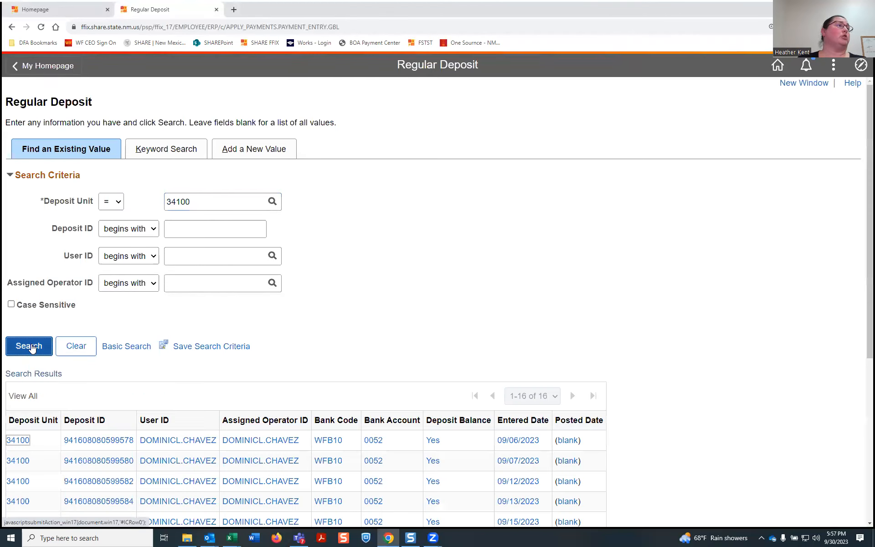
pyautogui.scroll(-6, 40, 388)
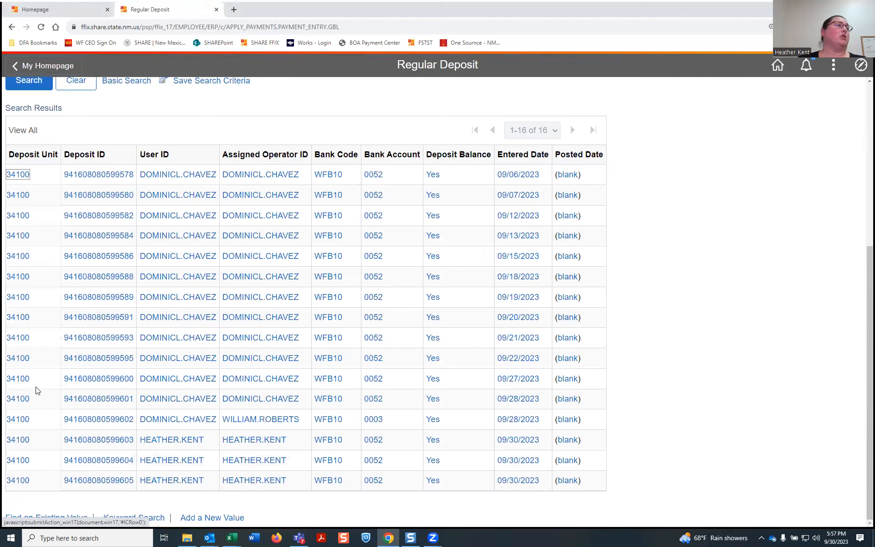
pyautogui.click(92, 440)
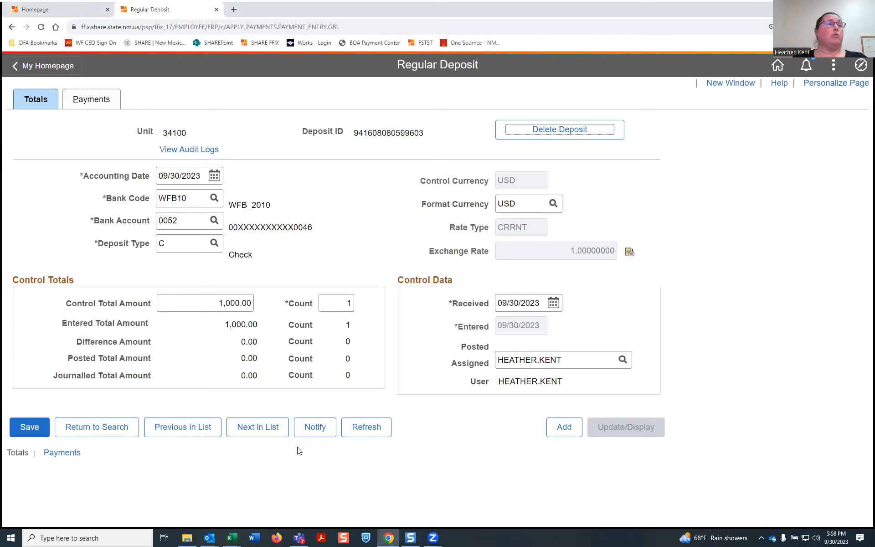
# Switch to Firefox and open the Model Accounting Practices Manual 2024 from the DFA site's Financial Control resource manuals
pyautogui.click(277, 539)
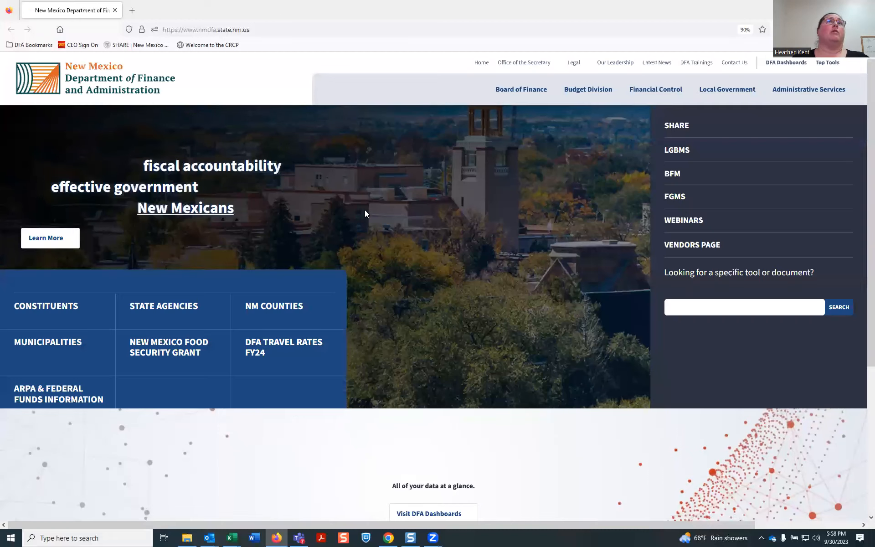
pyautogui.moveTo(665, 95)
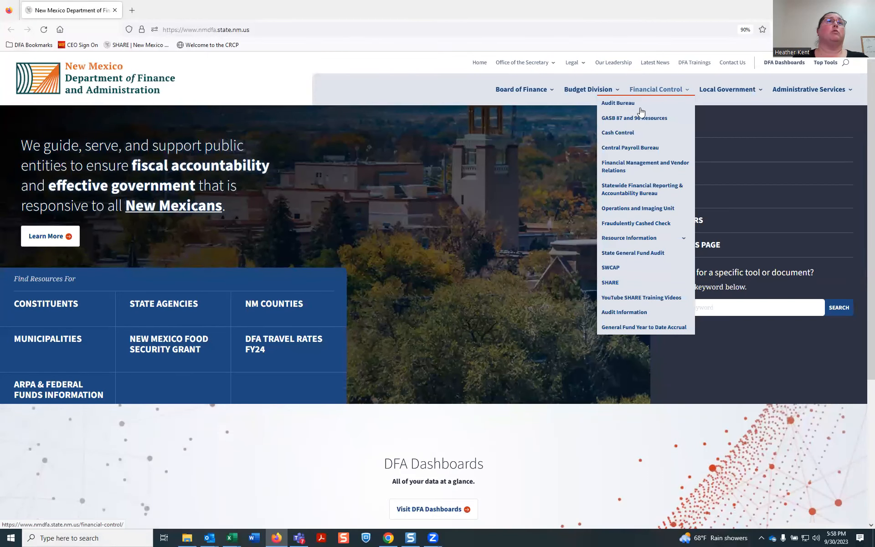
pyautogui.moveTo(620, 238)
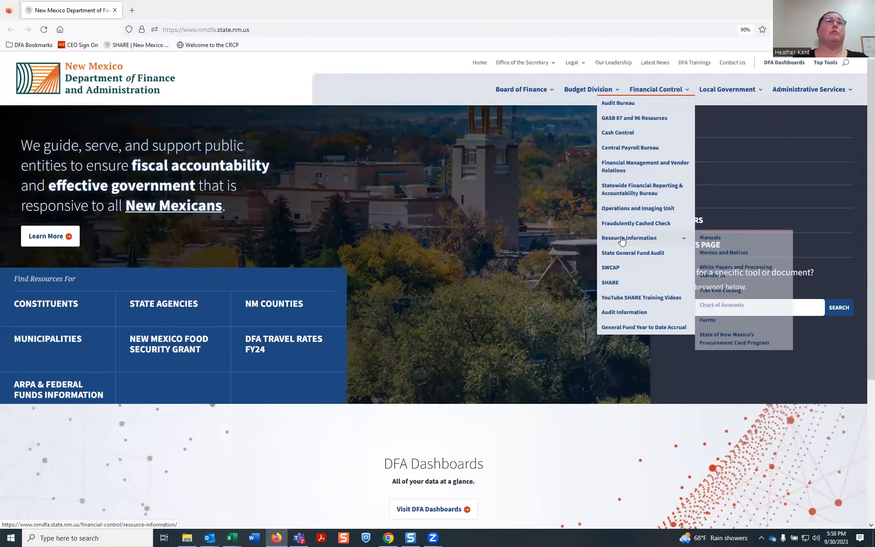
pyautogui.click(714, 243)
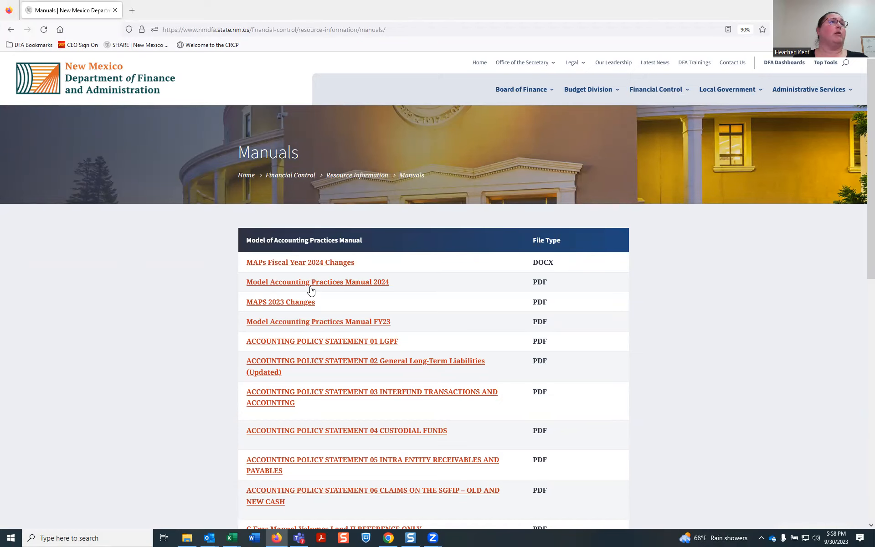
pyautogui.click(328, 283)
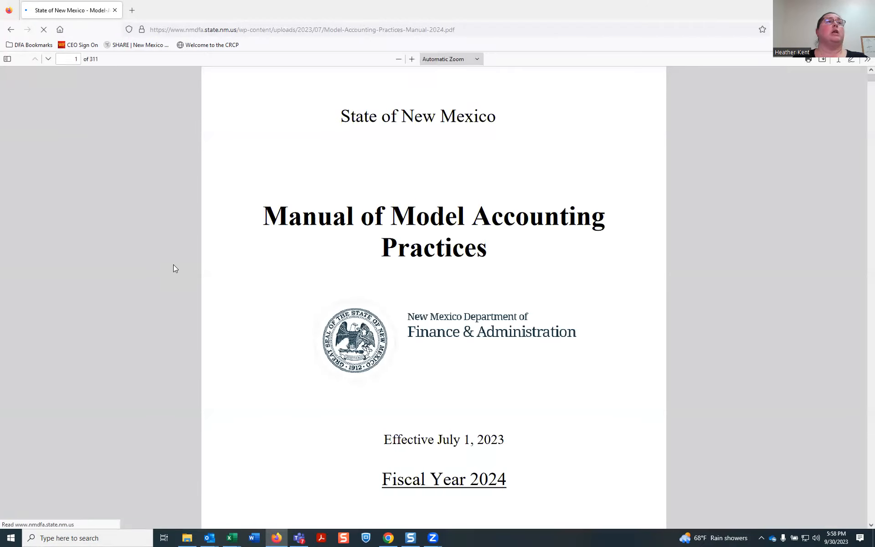
# Look up FIN 11 – Receivables through the manual's table of contents and read policy FIN 11.1 Managing Accounts Receivable
pyautogui.scroll(-3, 173, 268)
pyautogui.scroll(-12, 178, 274)
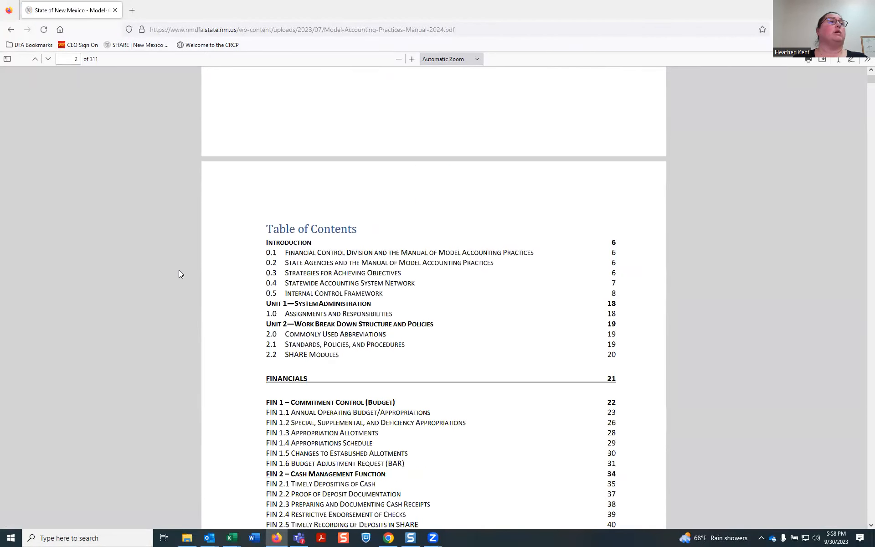
pyautogui.scroll(-6, 179, 272)
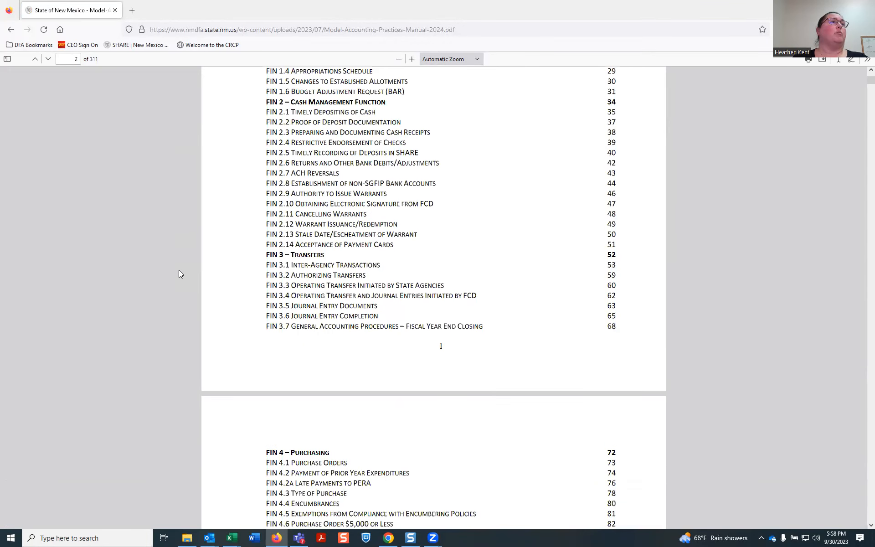
pyautogui.scroll(-6, 241, 350)
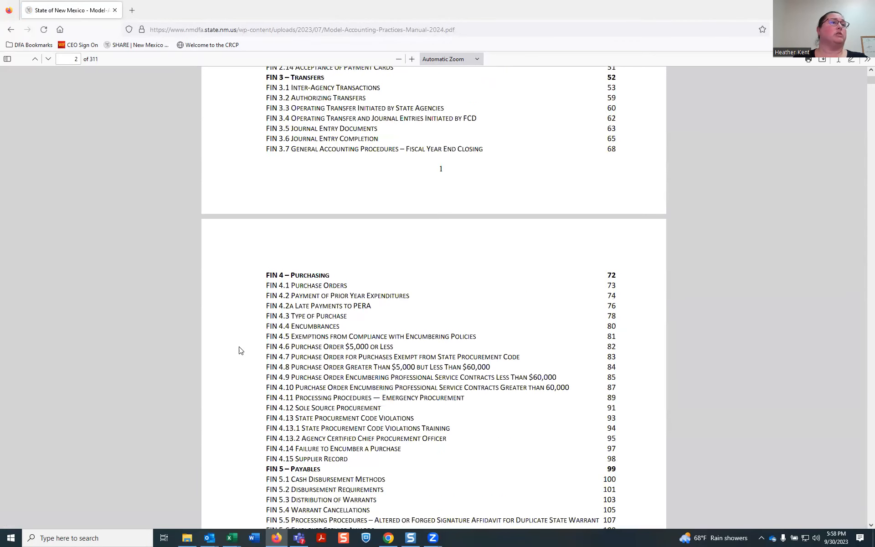
pyautogui.scroll(-5, 240, 350)
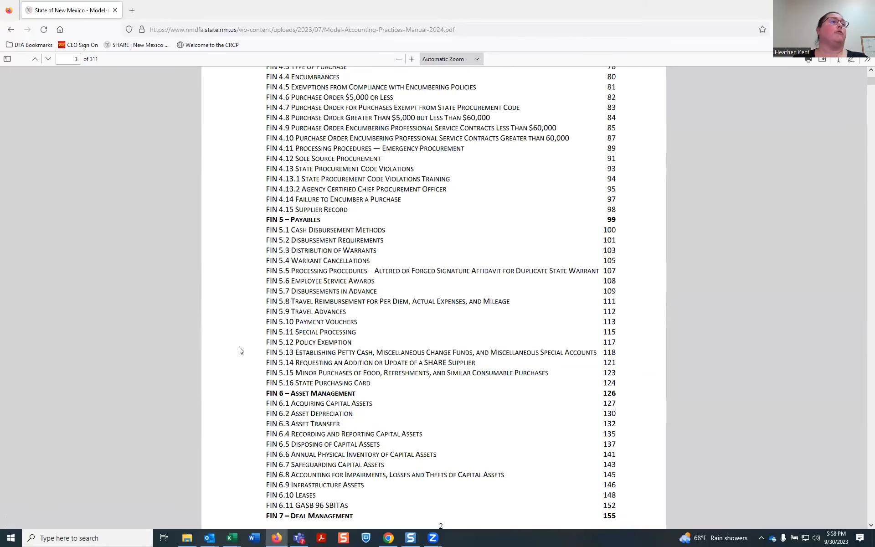
pyautogui.scroll(-7, 241, 350)
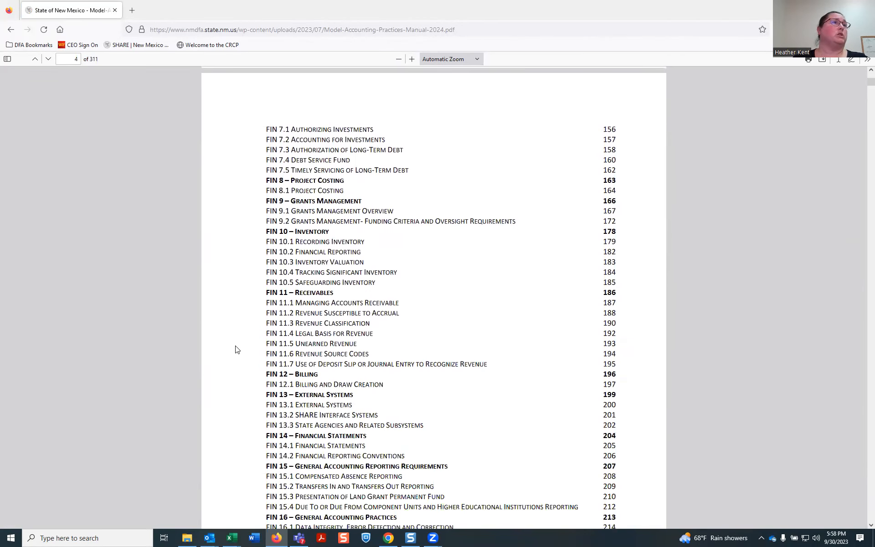
pyautogui.click(314, 296)
pyautogui.scroll(-5, 261, 296)
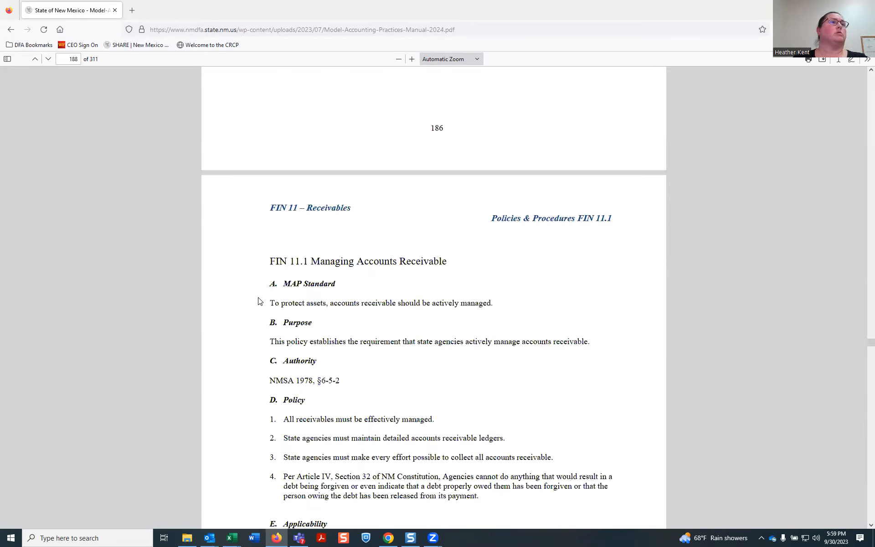
pyautogui.scroll(-3, 260, 301)
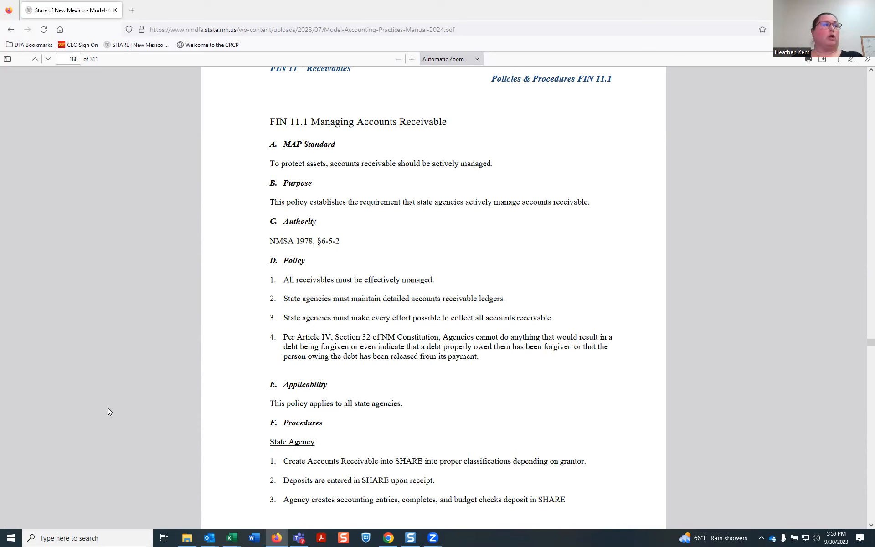
# Search the manual for "refund" and go to the match in FIN 11.3 Revenue Classification
pyautogui.hotkey('ctrl', 'f')
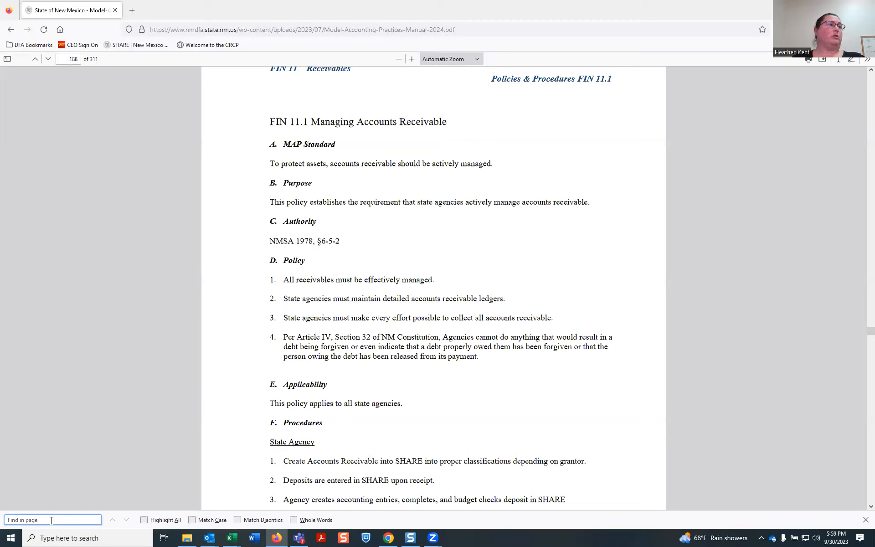
pyautogui.write('refund')
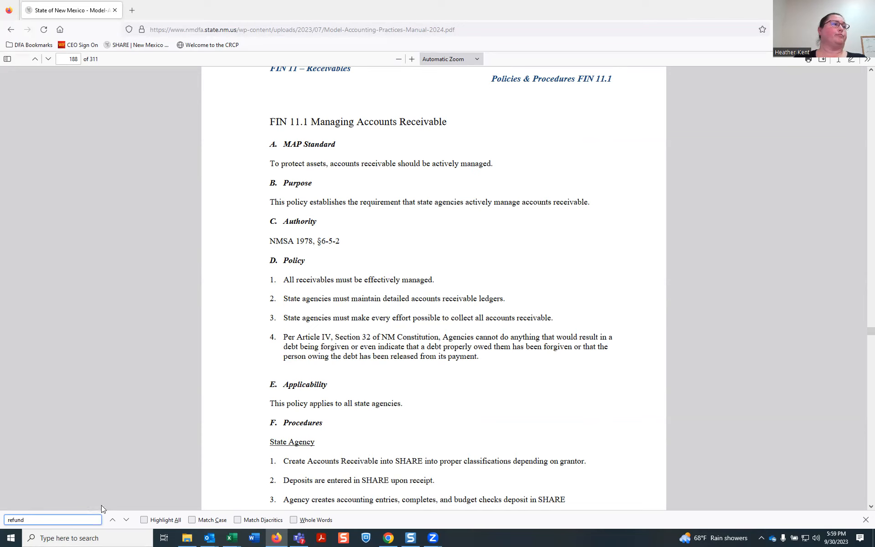
pyautogui.click(126, 520)
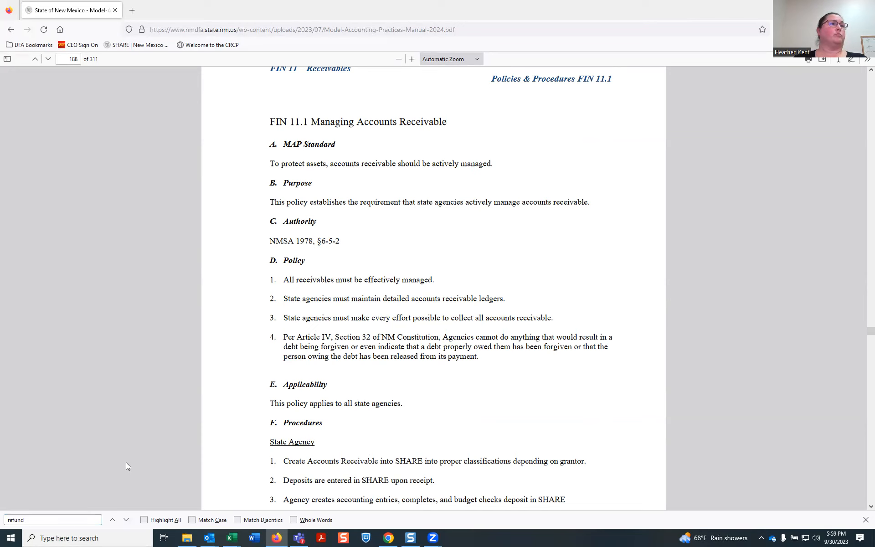
pyautogui.scroll(-9, 126, 462)
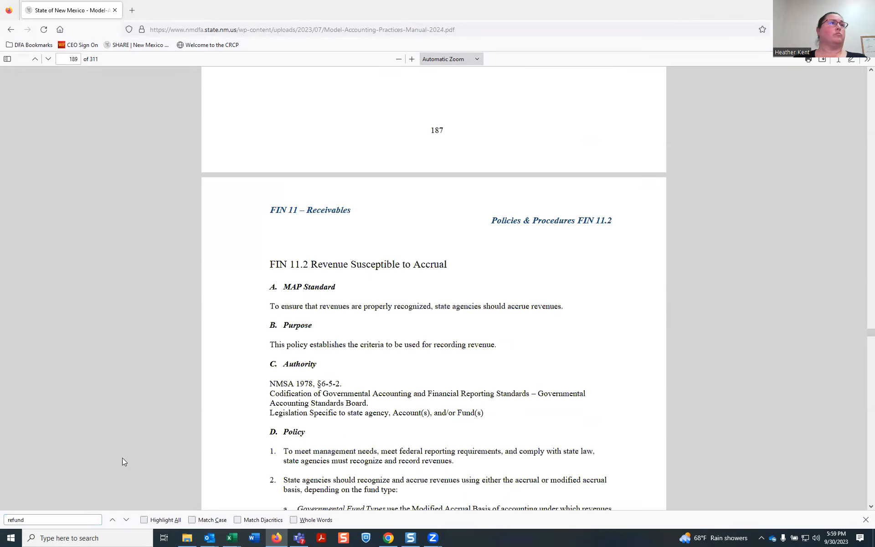
pyautogui.scroll(3, 118, 445)
pyautogui.scroll(3, 118, 446)
pyautogui.scroll(-1, 119, 446)
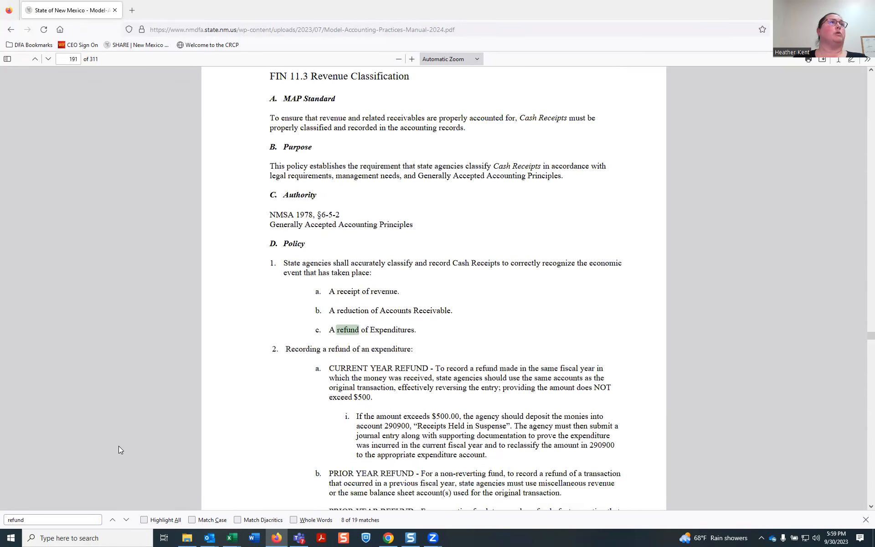
pyautogui.scroll(2, 121, 434)
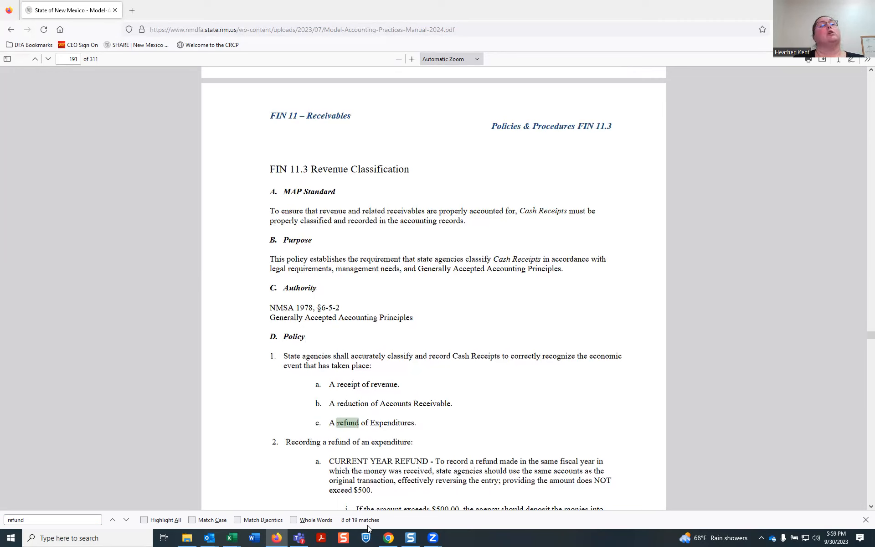
# Review the FIN 11.3 rules on recording a refund of an expenditure alongside the deposit's totals in SHARE in Chrome
pyautogui.click(385, 537)
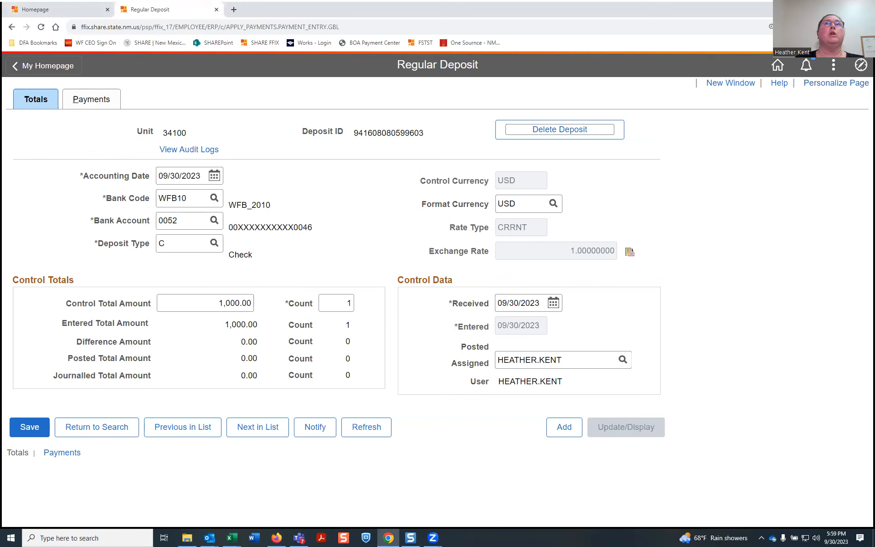
pyautogui.click(277, 537)
pyautogui.scroll(-3, 217, 391)
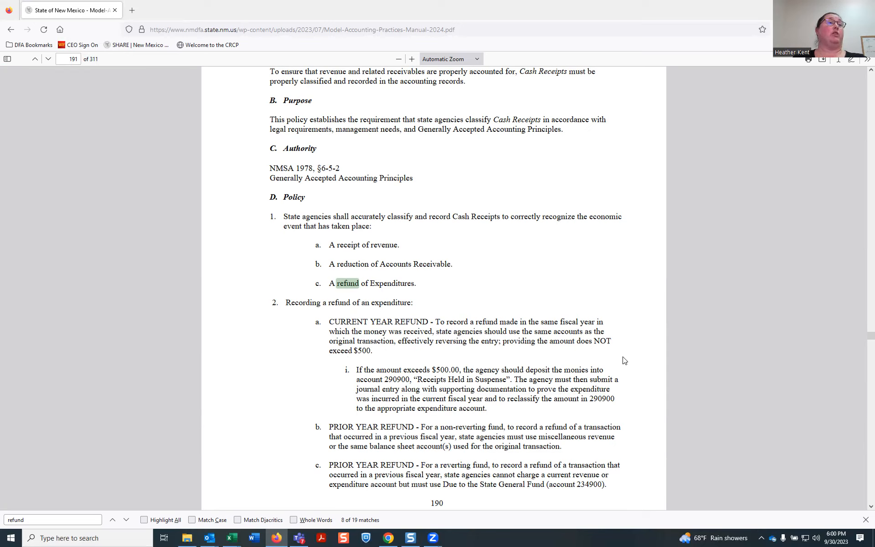
pyautogui.click(383, 536)
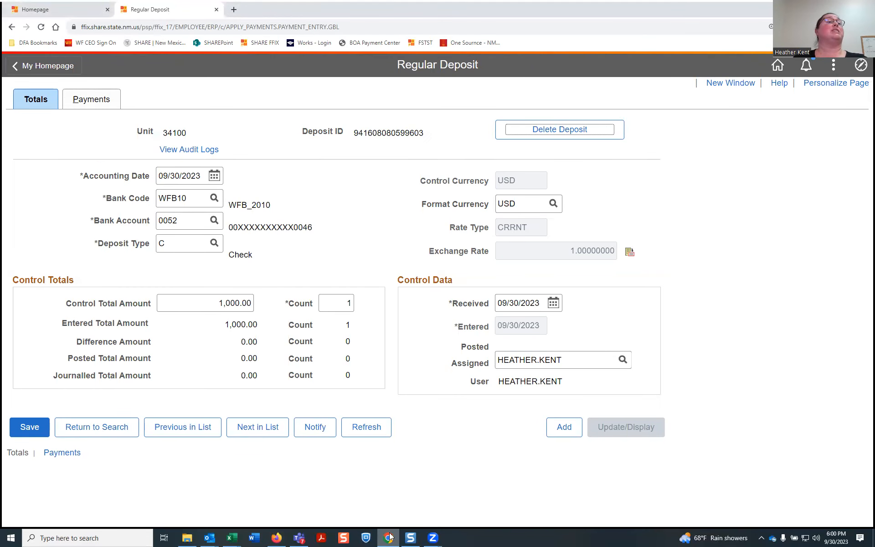
pyautogui.click(276, 538)
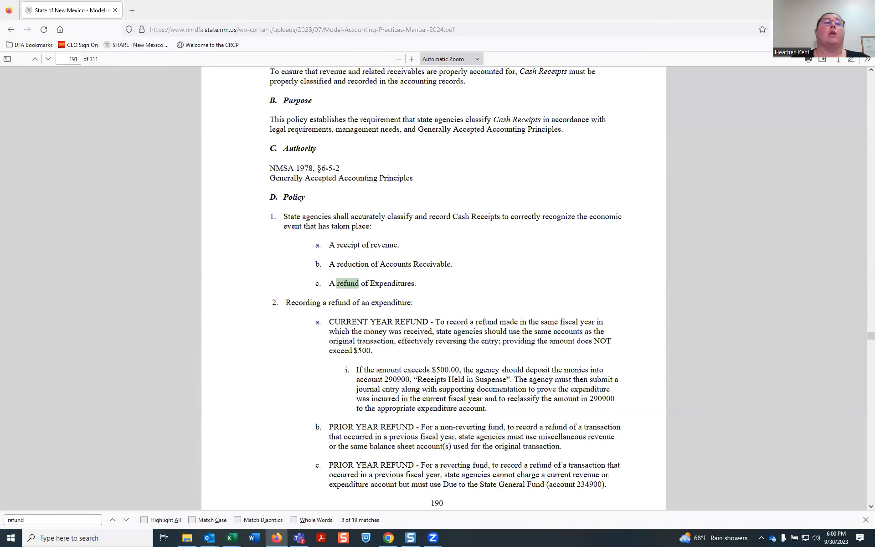
pyautogui.click(387, 537)
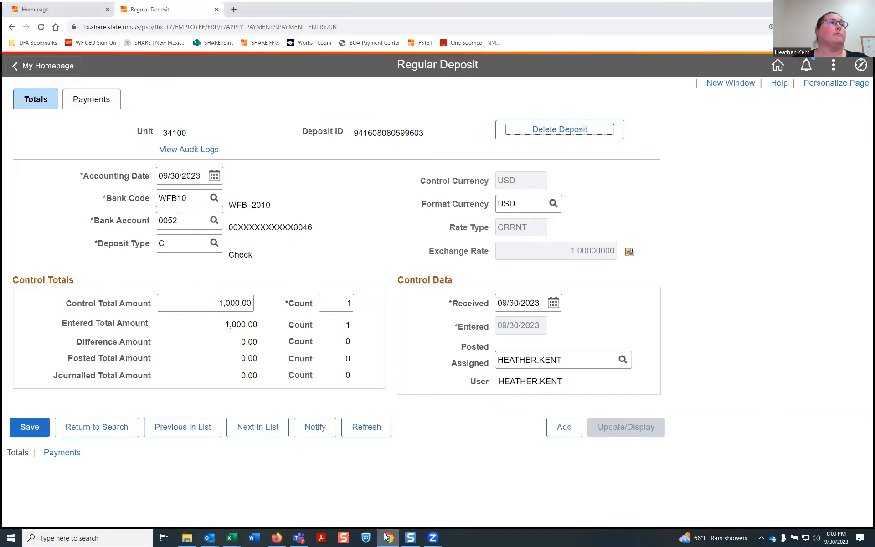
# Mark the deposit's payment as Journal Directly and save the deposit
pyautogui.click(94, 101)
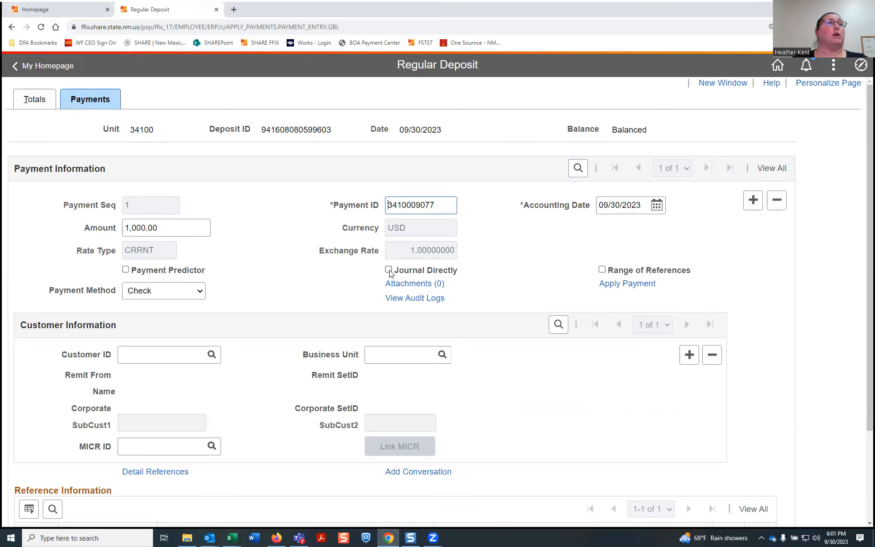
pyautogui.click(388, 270)
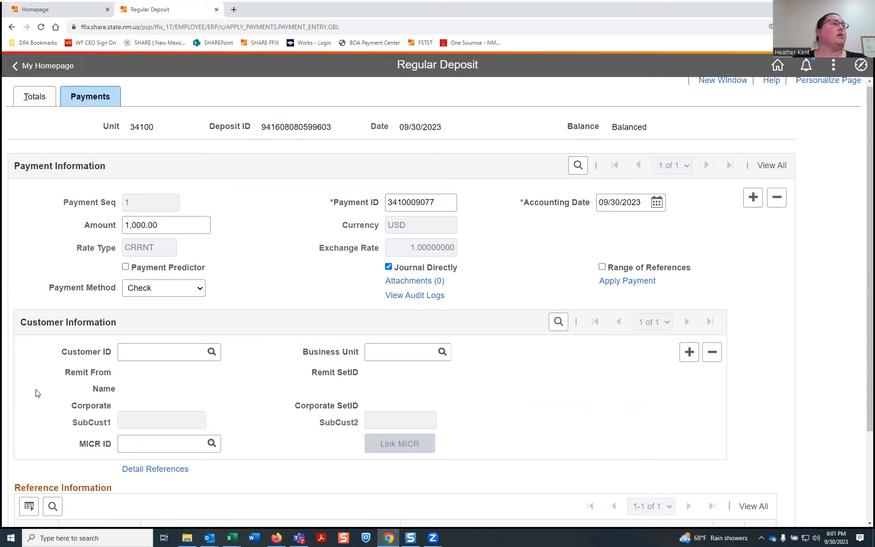
pyautogui.scroll(-2, 35, 391)
pyautogui.click(25, 518)
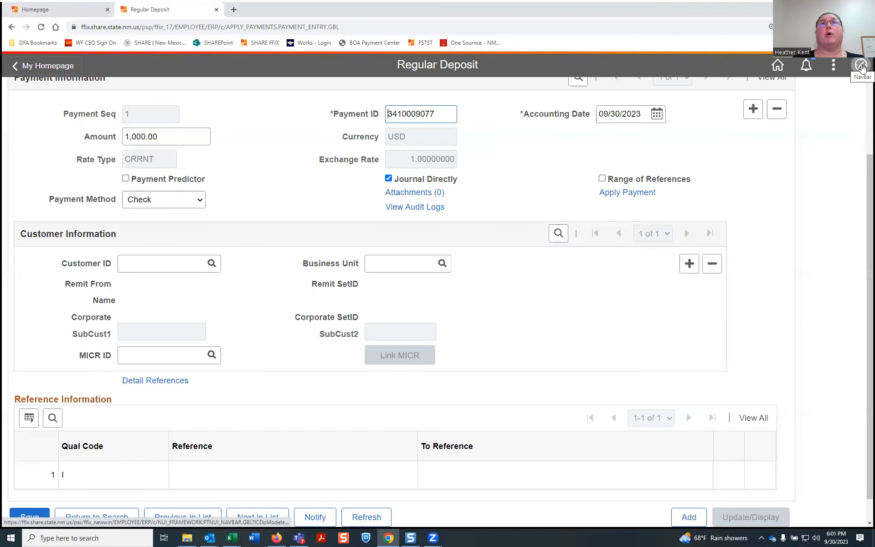
# Open Direct Journal Acctg Entries under the Accounts Receivable direct journal payments
pyautogui.click(861, 67)
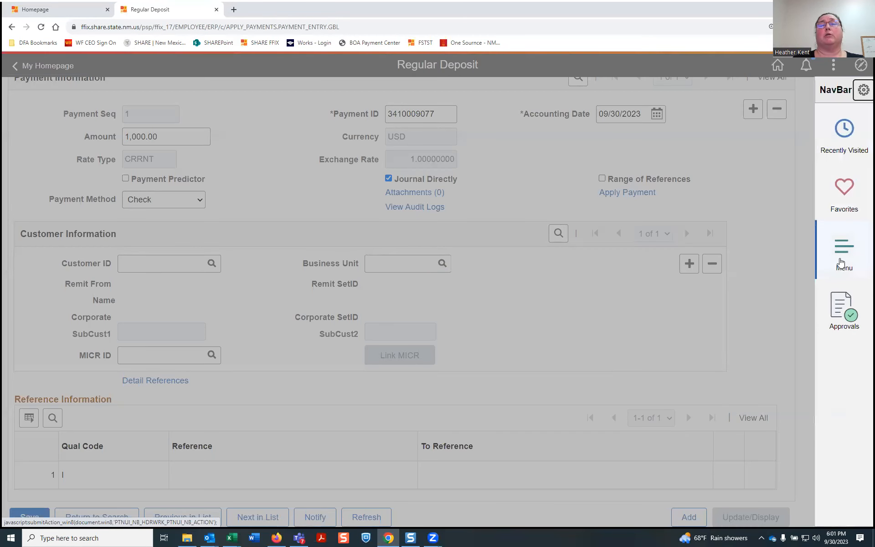
pyautogui.click(841, 264)
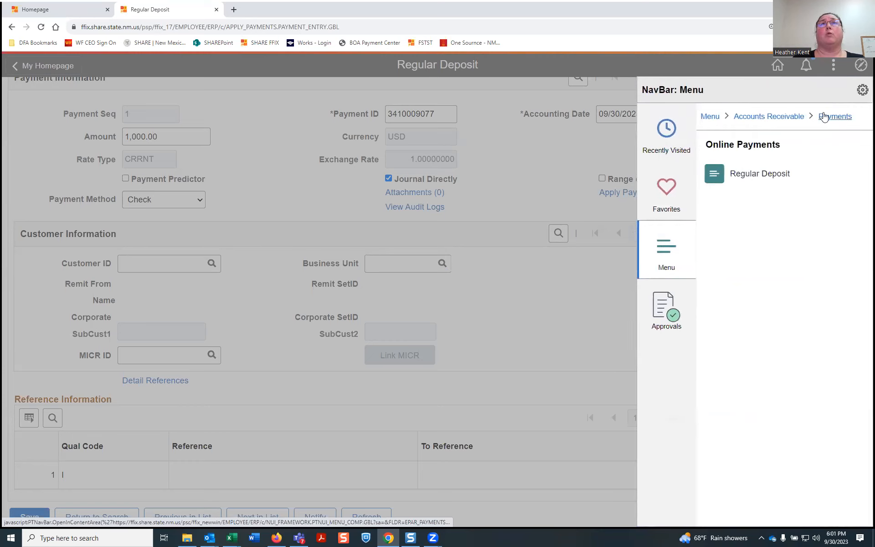
pyautogui.click(827, 119)
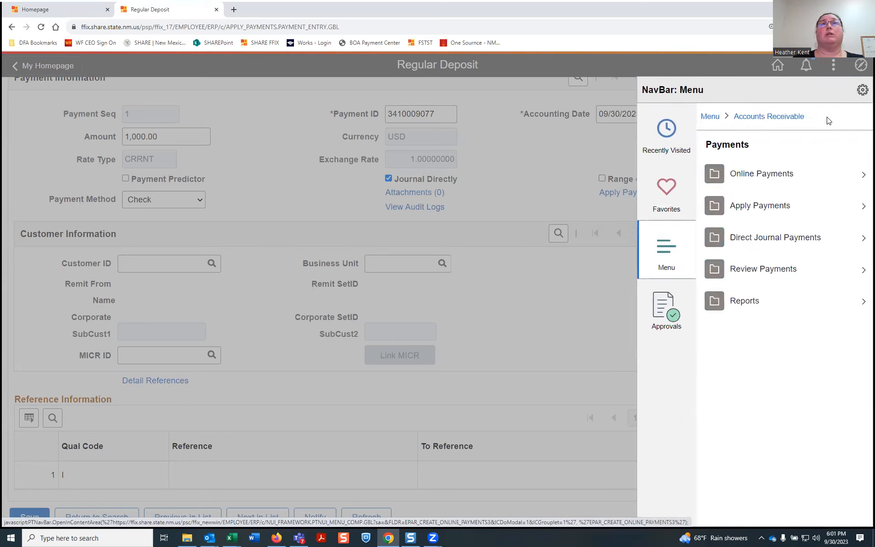
pyautogui.click(778, 239)
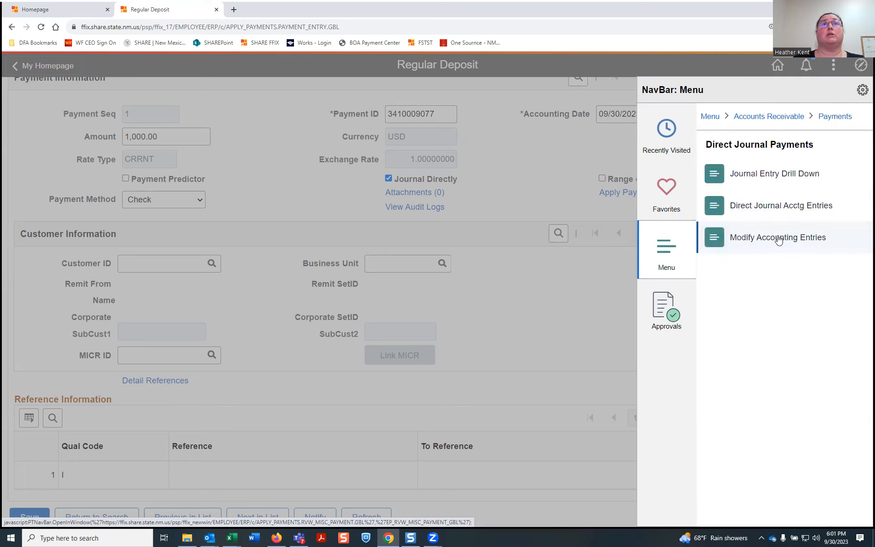
pyautogui.click(768, 212)
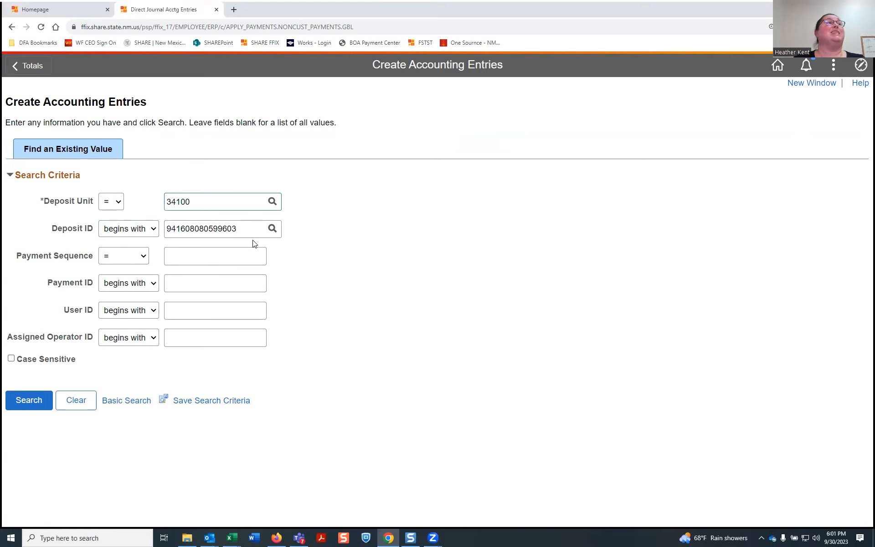
# Find the deposit's accounting entries and set its distribution line to an amount of -1000.00 and fund 74500
pyautogui.click(27, 400)
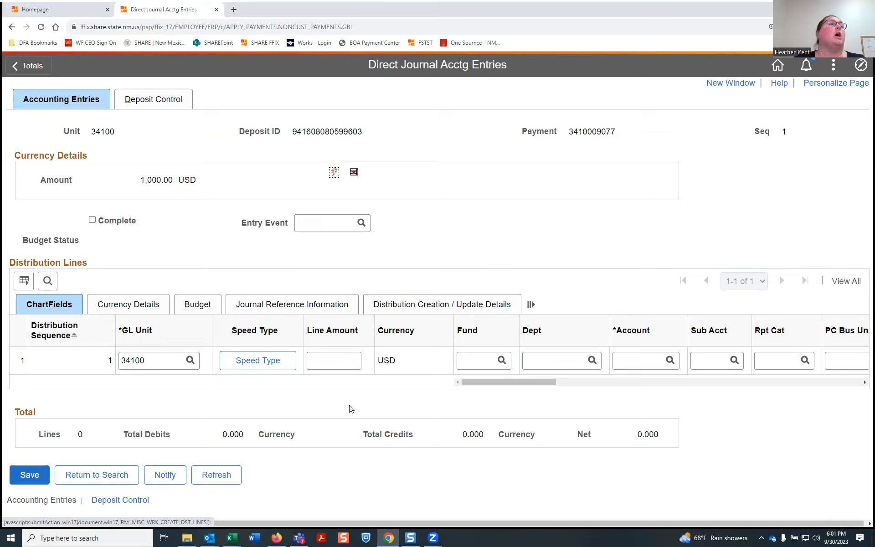
pyautogui.click(335, 363)
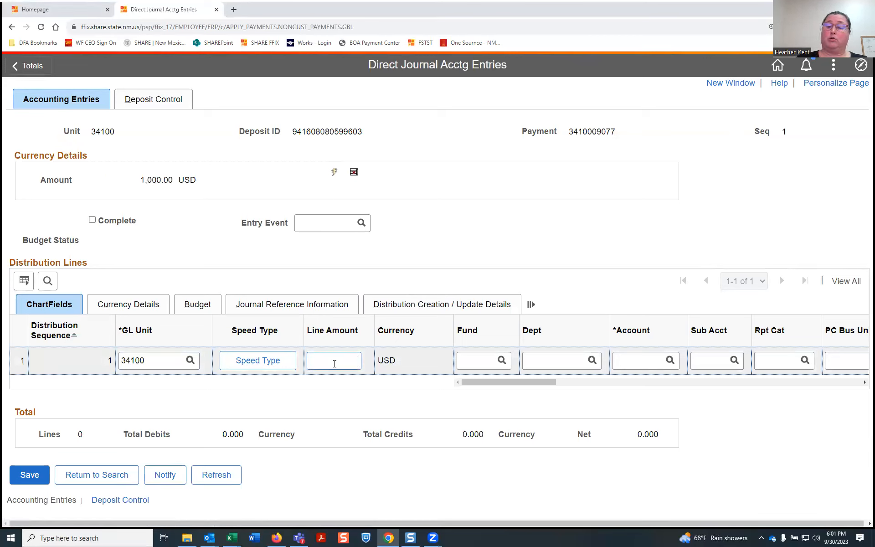
pyautogui.write('-1000.00')
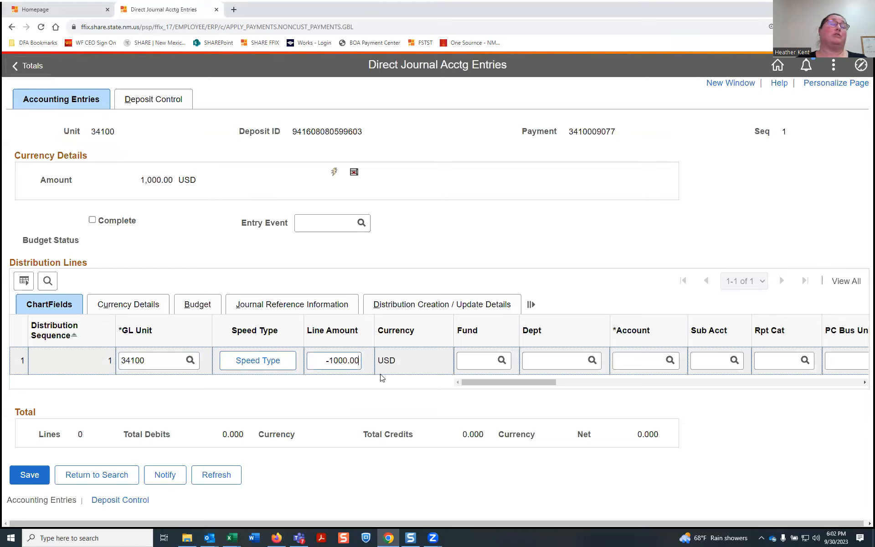
pyautogui.click(465, 362)
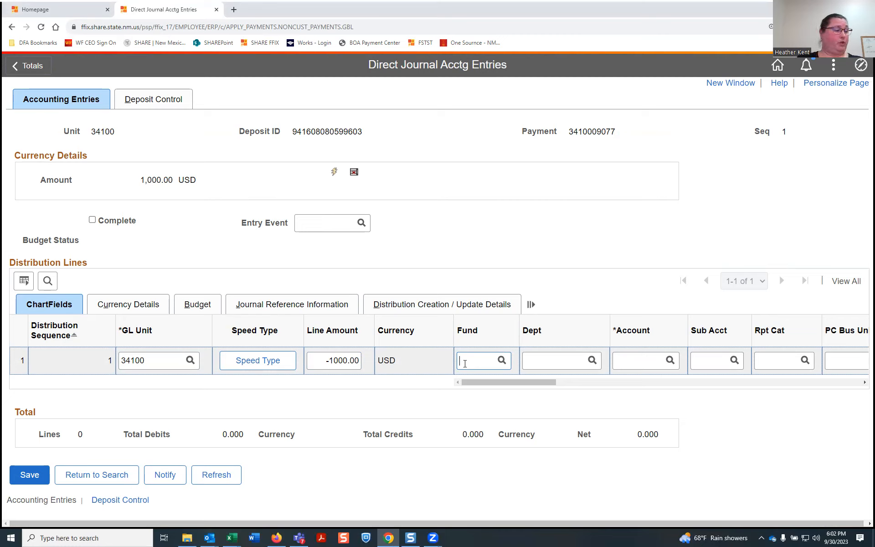
pyautogui.write('450')
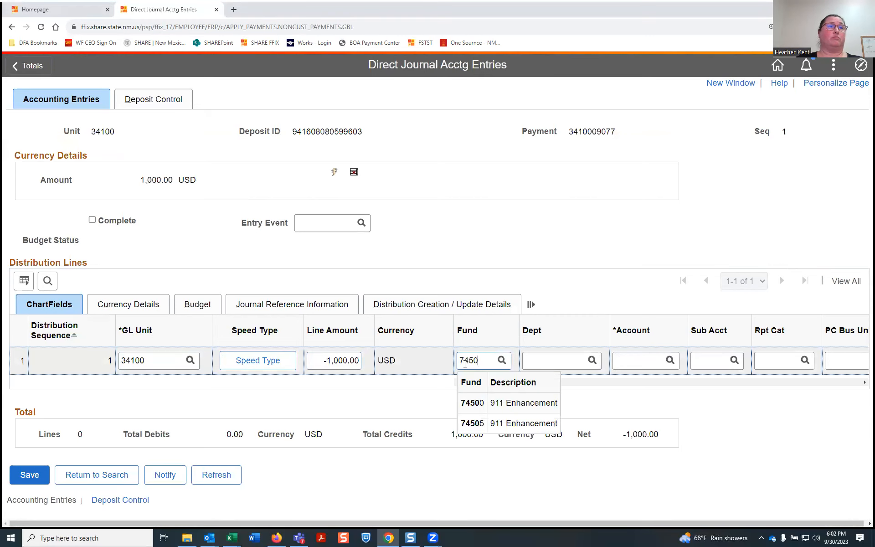
pyautogui.write('0')
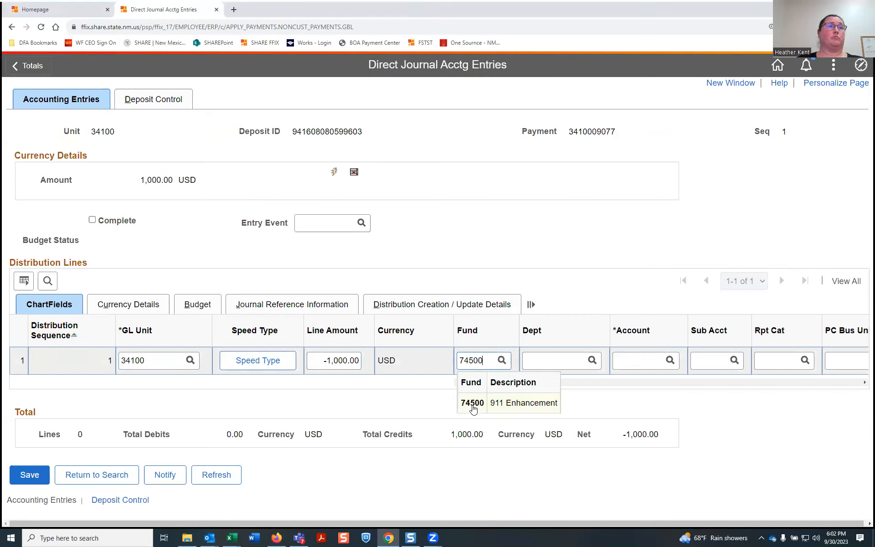
pyautogui.click(475, 404)
pyautogui.click(552, 358)
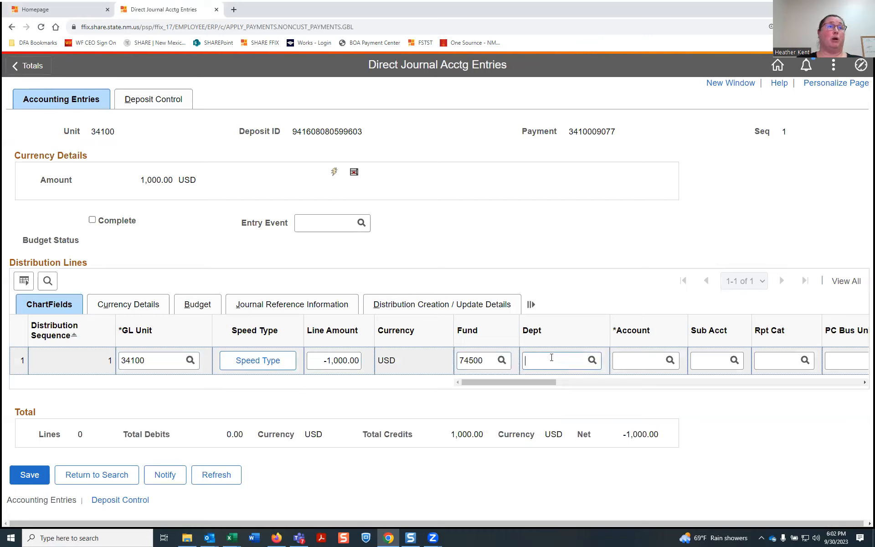
pyautogui.write('803')
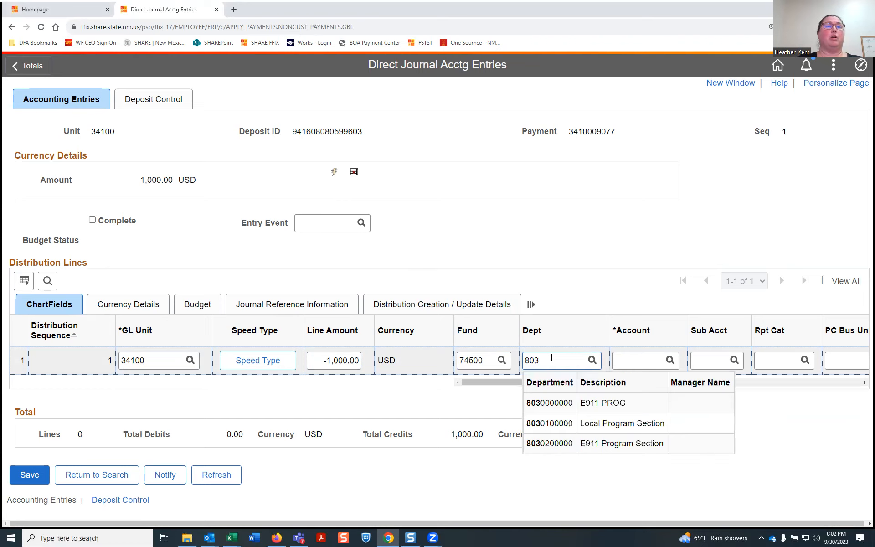
pyautogui.click(550, 403)
pyautogui.click(652, 362)
pyautogui.write('290900')
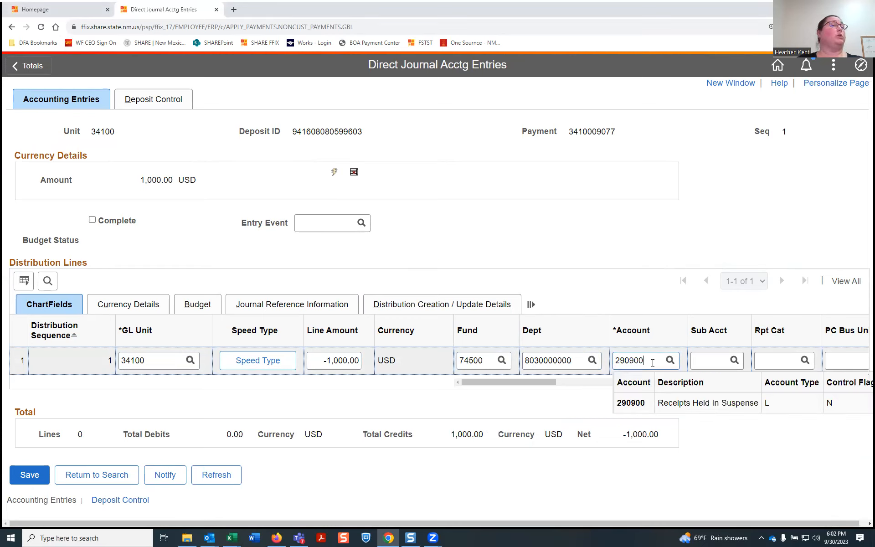
pyautogui.click(641, 402)
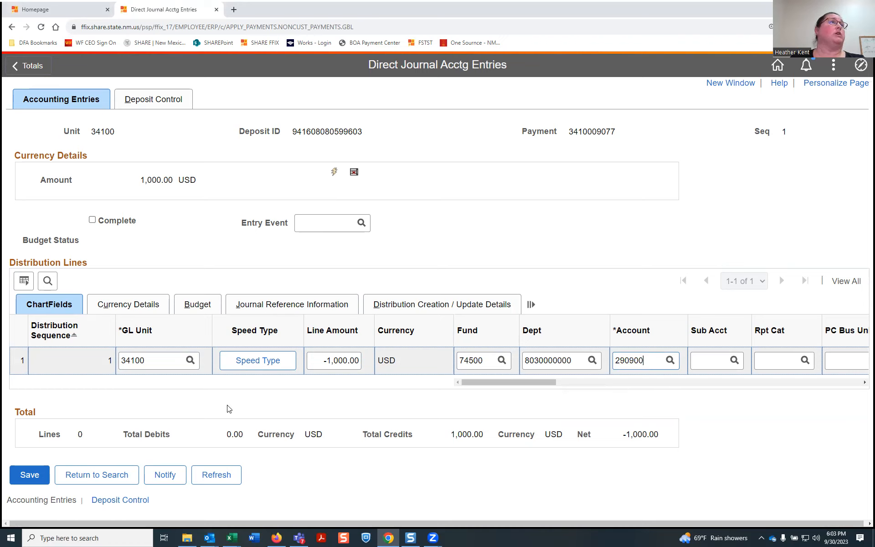
pyautogui.click(30, 475)
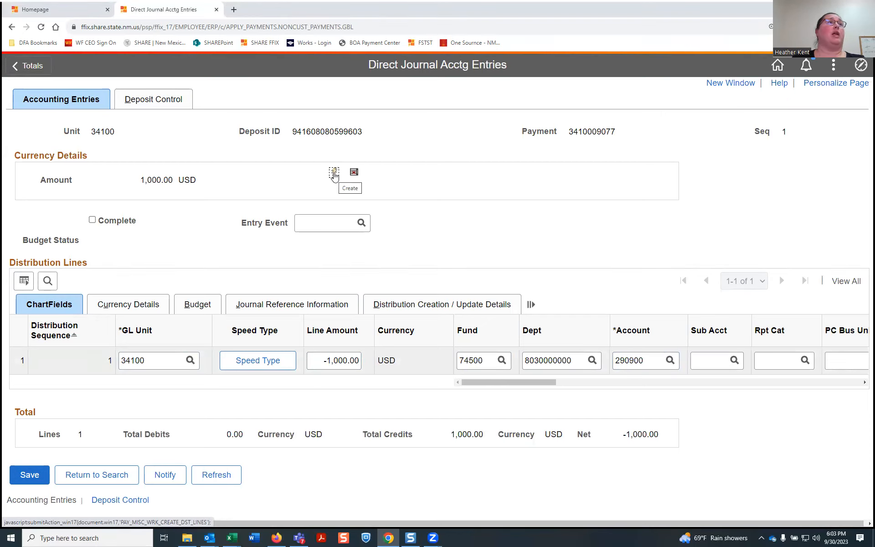
# Create the deposit's remaining accounting lines, check all distribution lines, save the entries and return to the search
pyautogui.click(334, 176)
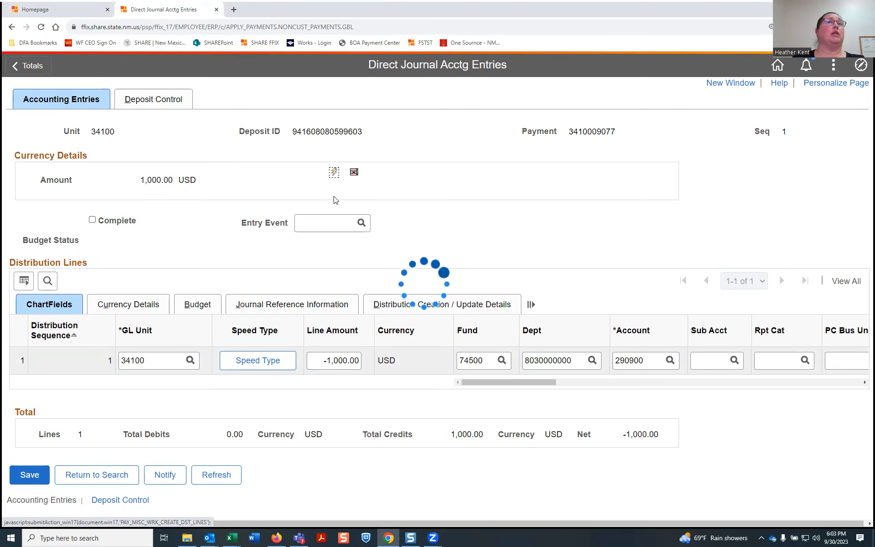
pyautogui.click(846, 281)
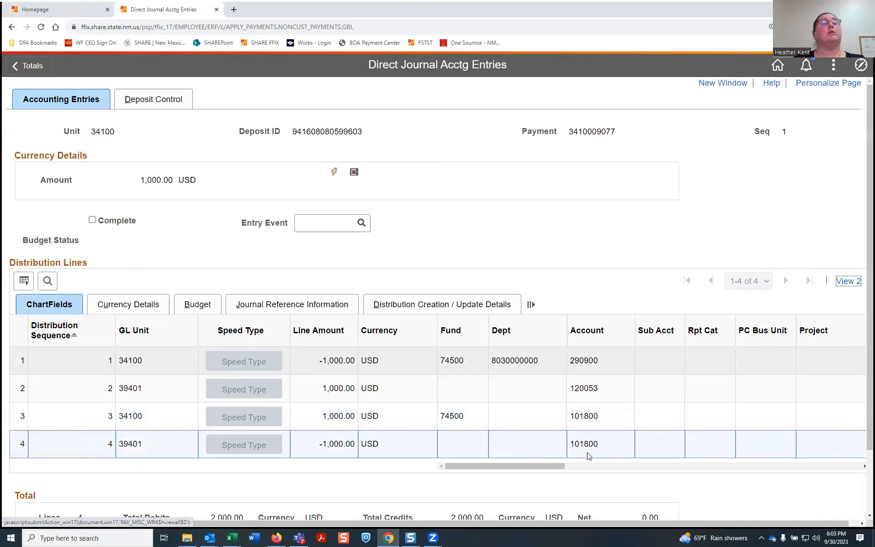
pyautogui.scroll(-1, 67, 495)
pyautogui.click(41, 511)
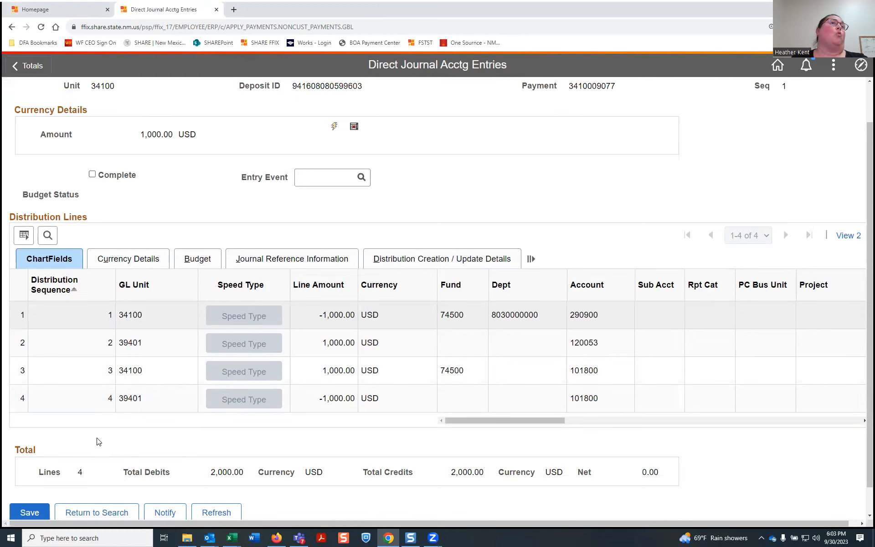
pyautogui.scroll(1, 100, 455)
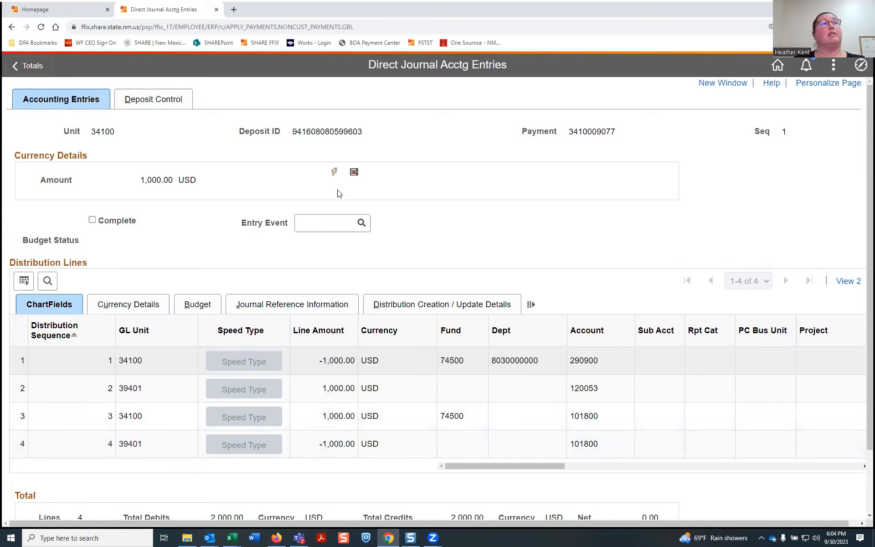
pyautogui.click(351, 421)
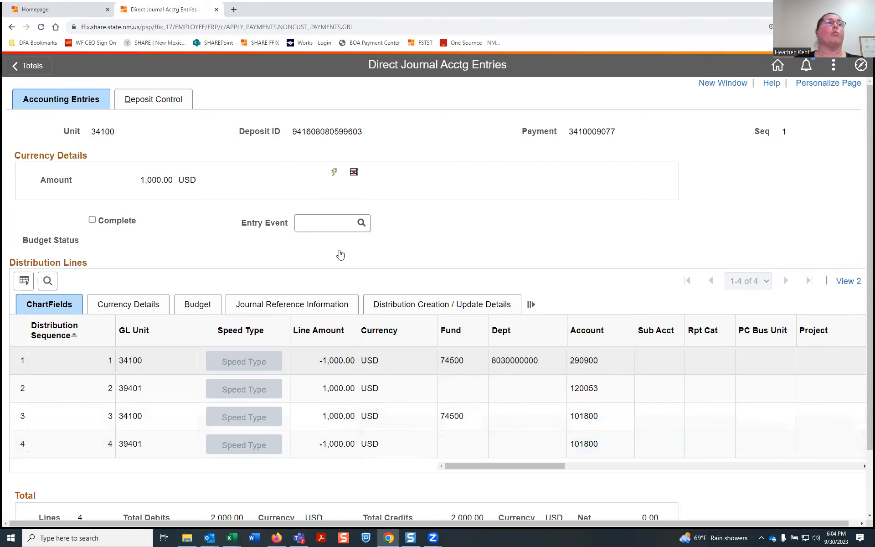
pyautogui.scroll(-3, 122, 466)
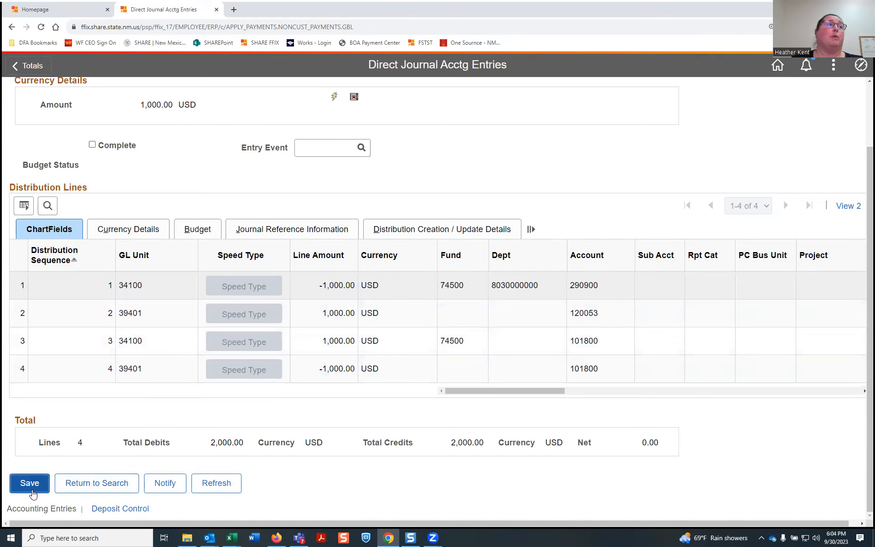
pyautogui.click(73, 484)
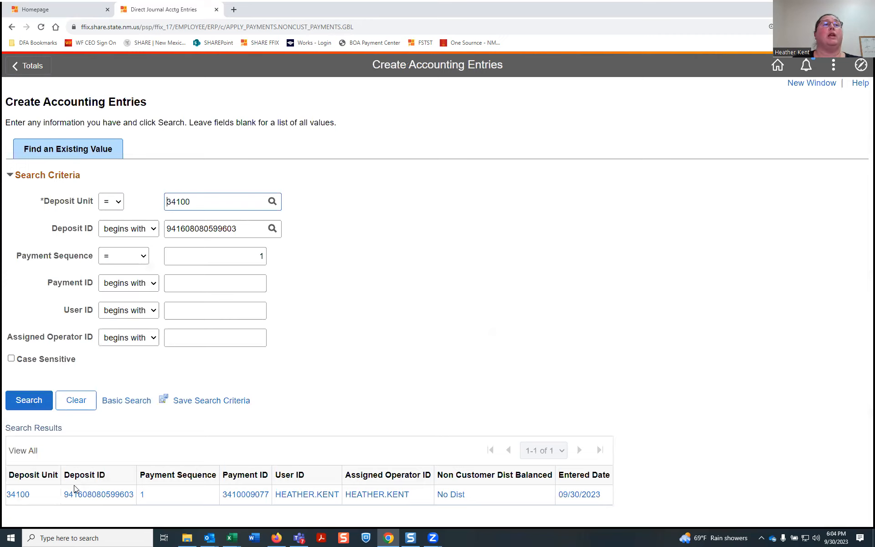
# Open the General Ledger's Create/Update Journal Entries page in a new window
pyautogui.click(806, 84)
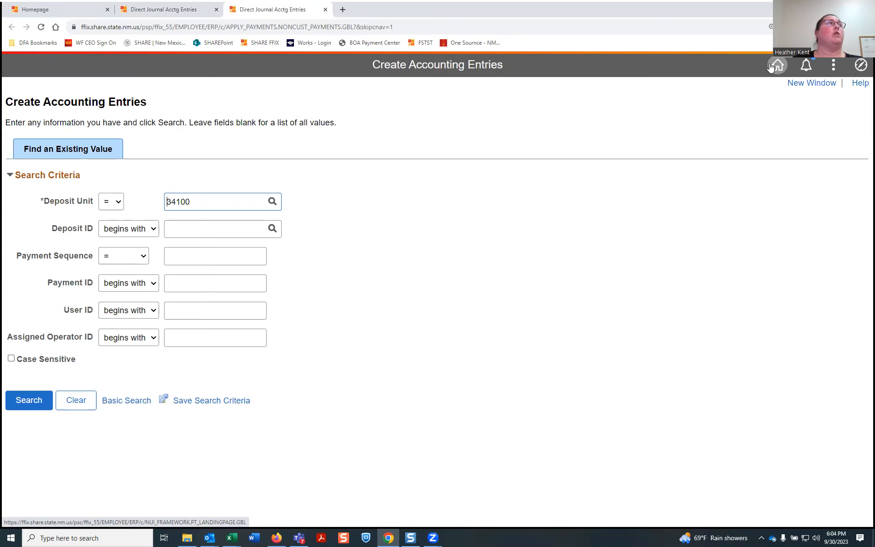
pyautogui.click(860, 65)
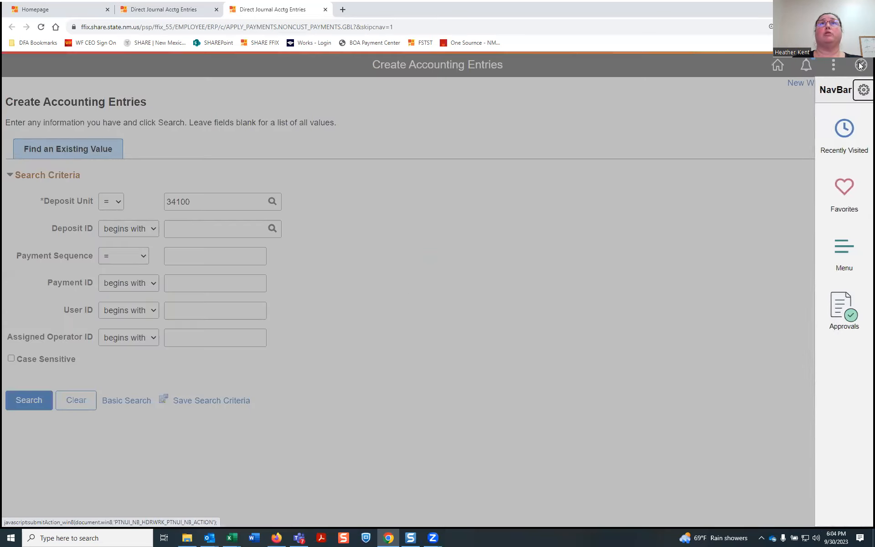
pyautogui.click(843, 250)
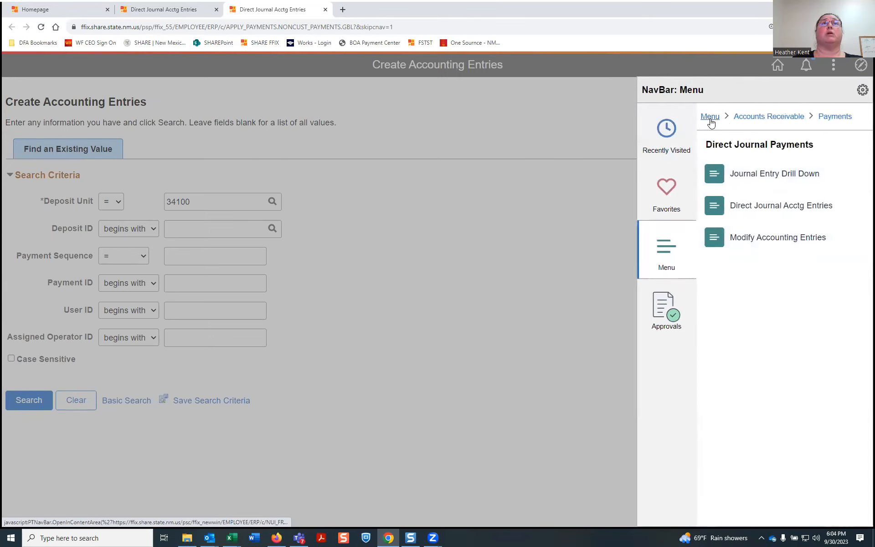
pyautogui.click(710, 117)
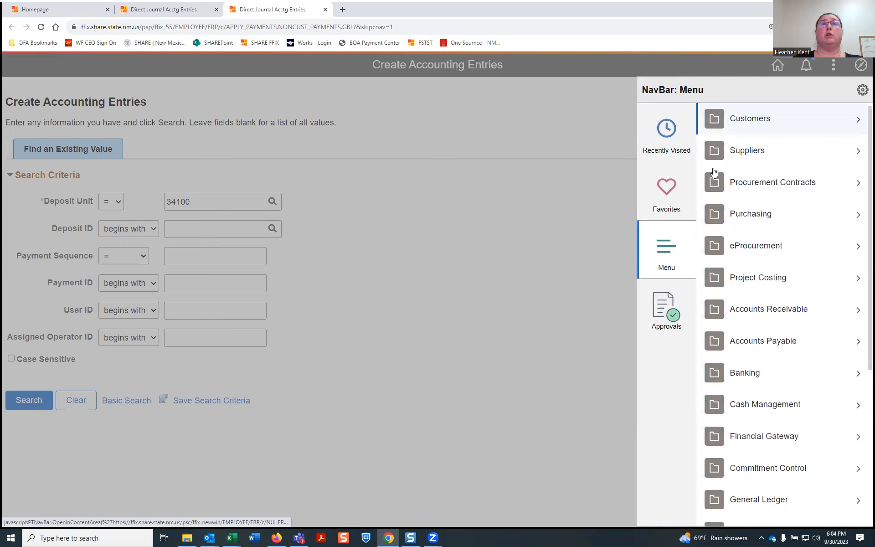
pyautogui.scroll(-2, 732, 307)
pyautogui.scroll(-1, 744, 315)
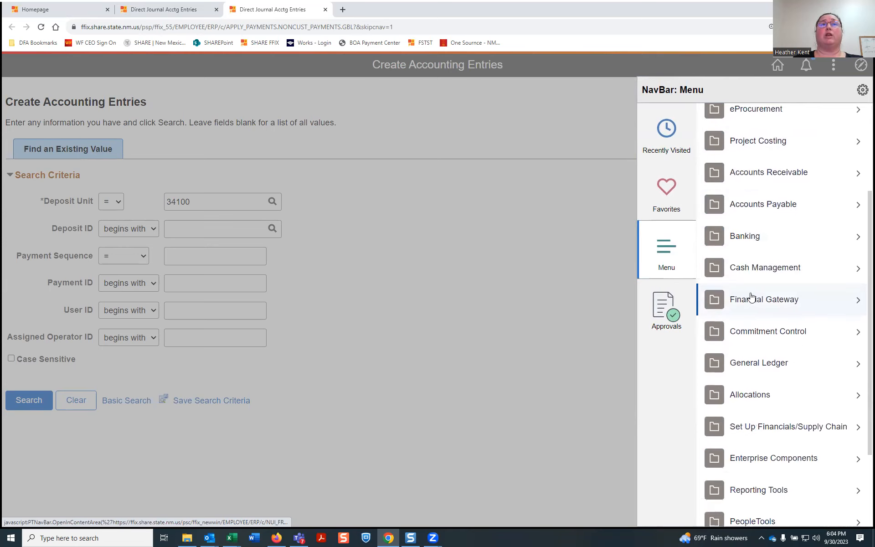
pyautogui.click(749, 367)
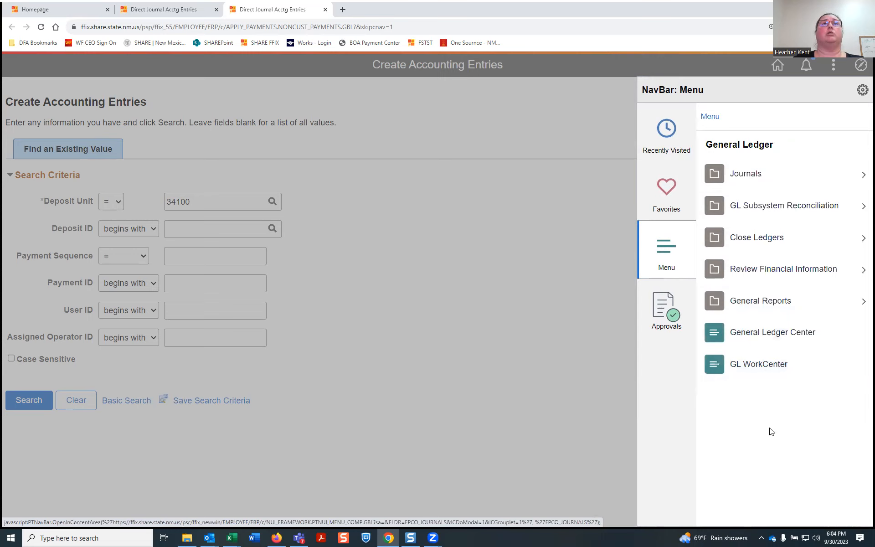
pyautogui.click(756, 173)
pyautogui.click(758, 173)
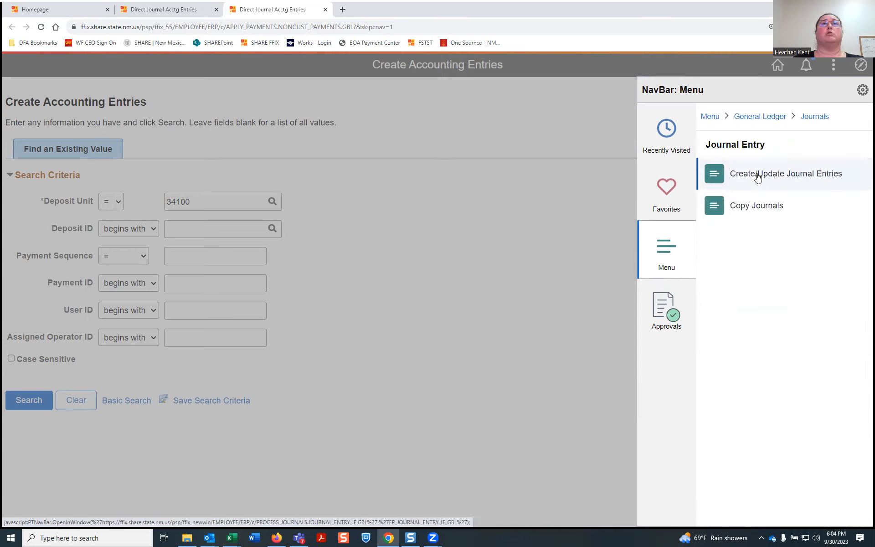
pyautogui.click(756, 175)
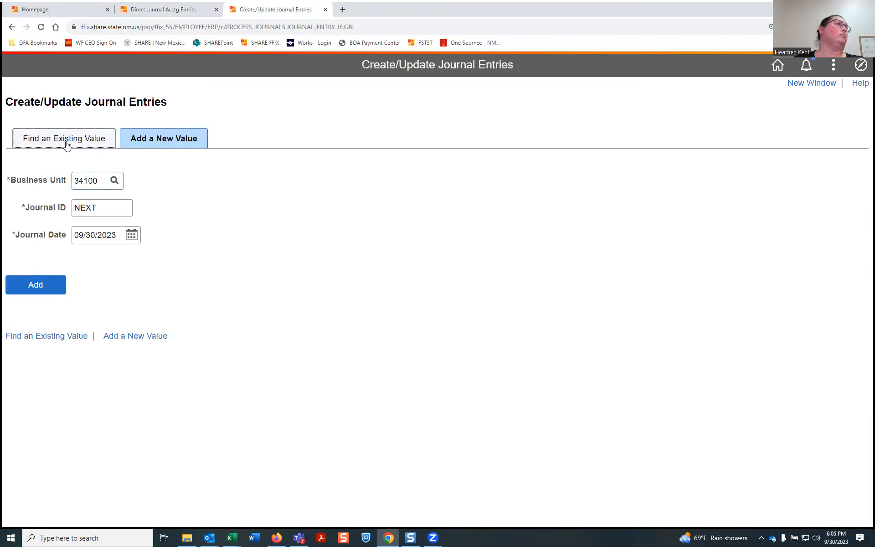
# Enter EXAMPLE001 as the Journal ID for a new journal in business unit 34100
pyautogui.click(164, 146)
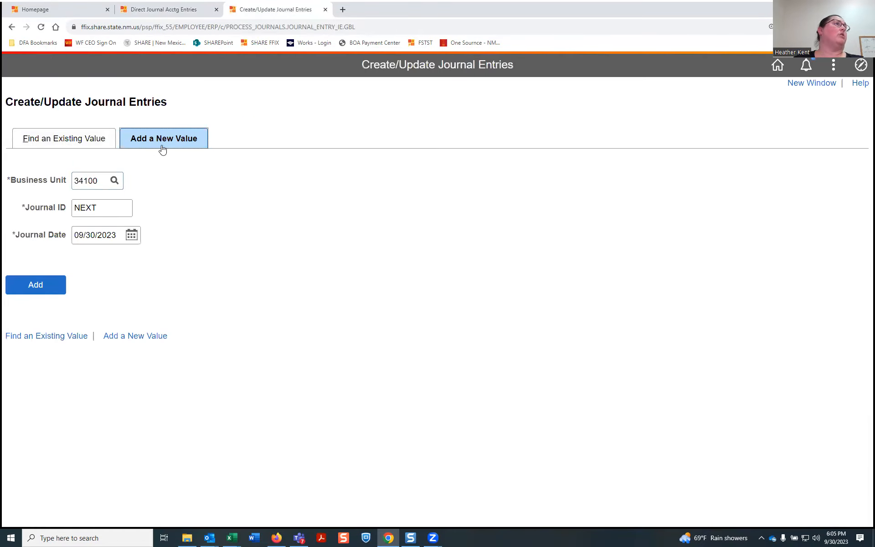
pyautogui.click(101, 183)
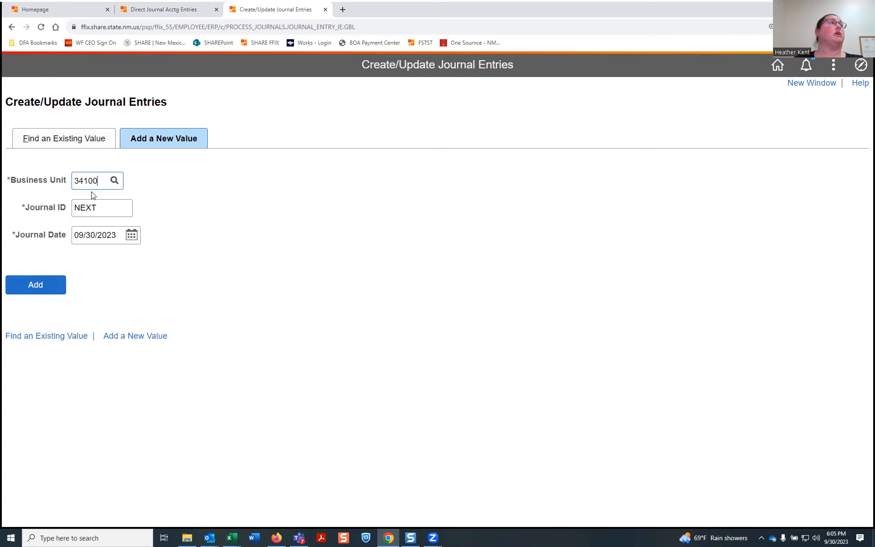
pyautogui.click(108, 209)
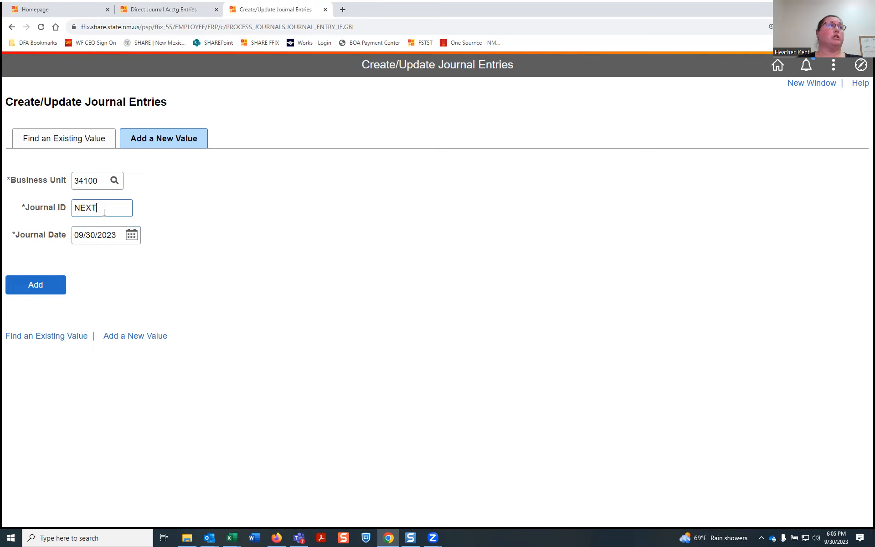
pyautogui.doubleClick(119, 209)
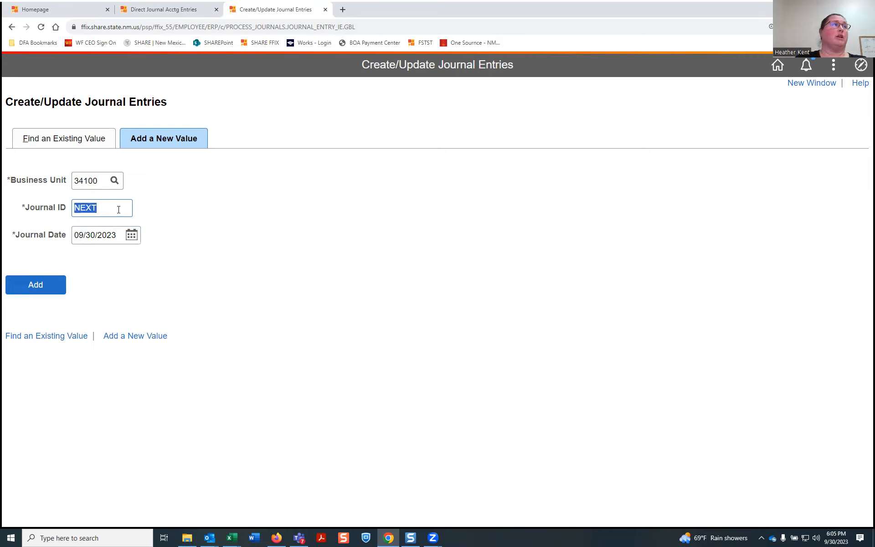
pyautogui.write('EX')
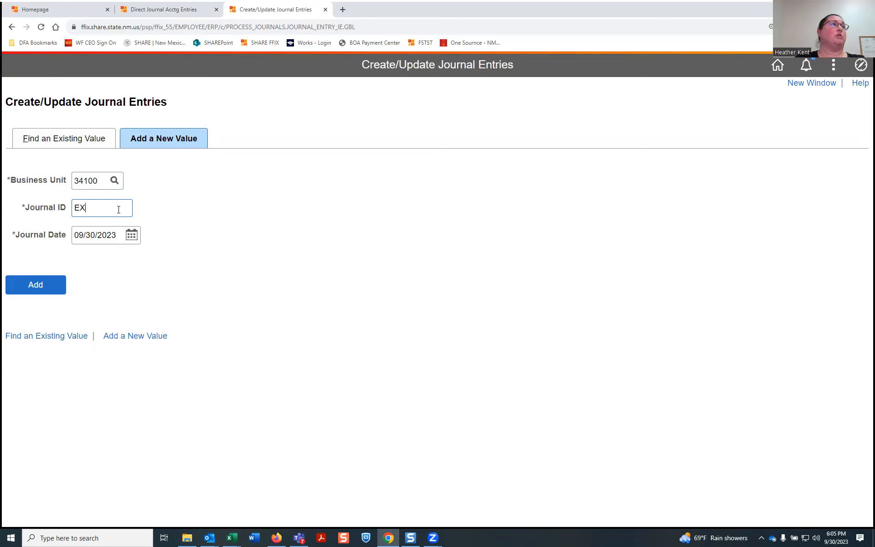
pyautogui.write('AMPLE001')
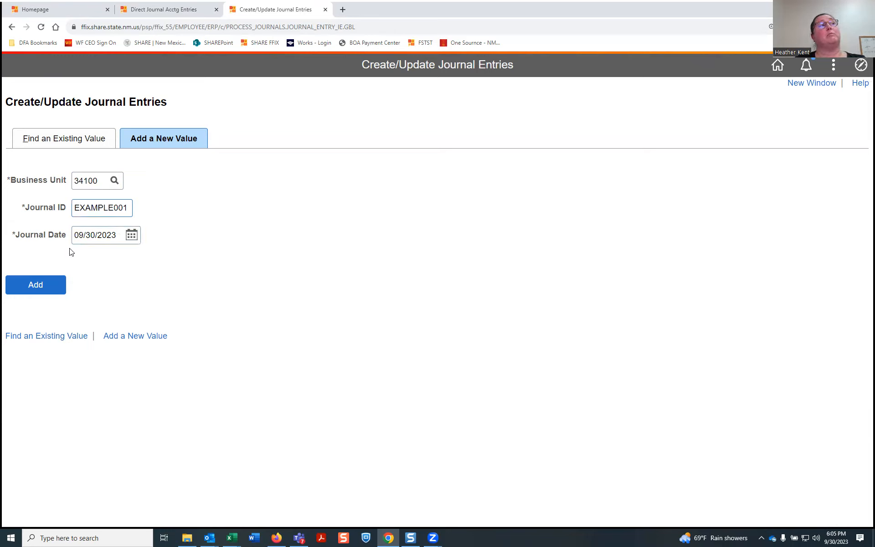
# Go back to the deposit's direct journal entries and check its accounting date in the Deposit Control details
pyautogui.click(169, 13)
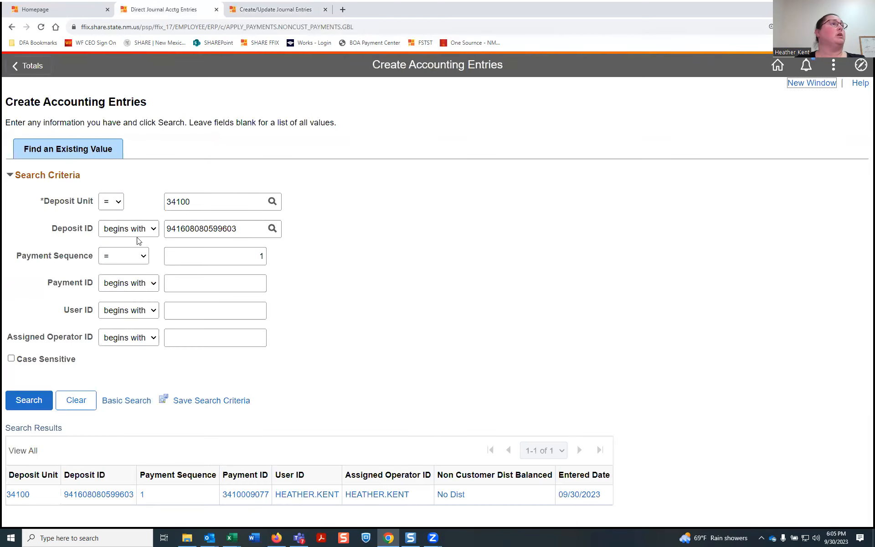
pyautogui.click(116, 499)
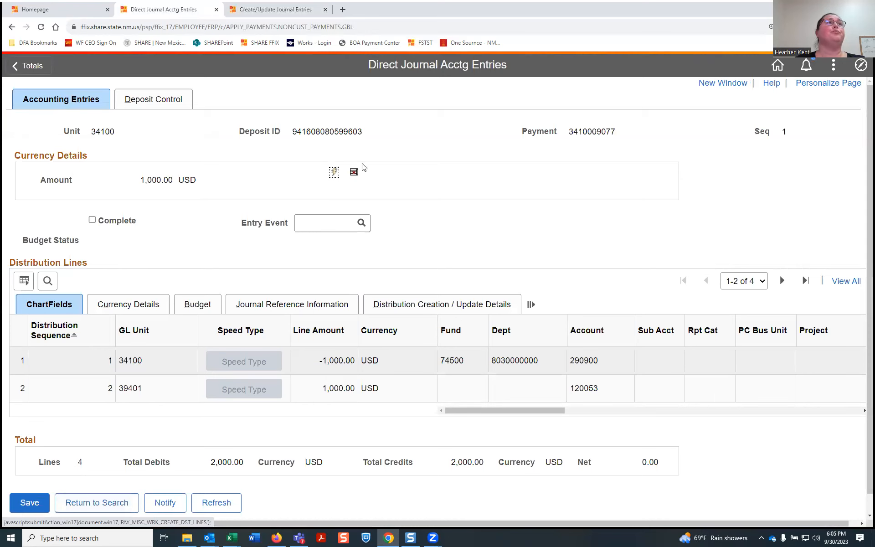
pyautogui.click(168, 100)
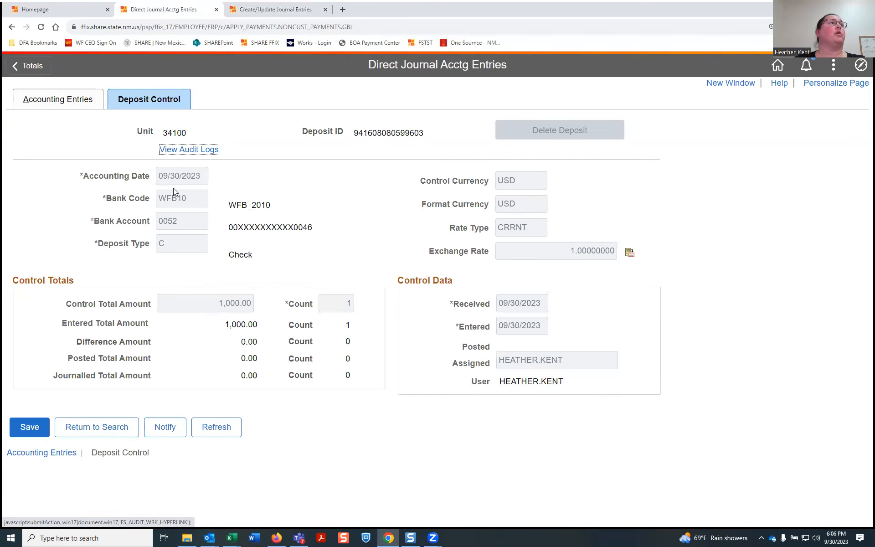
# Add journal EXAMPLE001 with the long description "This journal is reduce the expense for a refund we received in the current fiscal year."
pyautogui.click(283, 10)
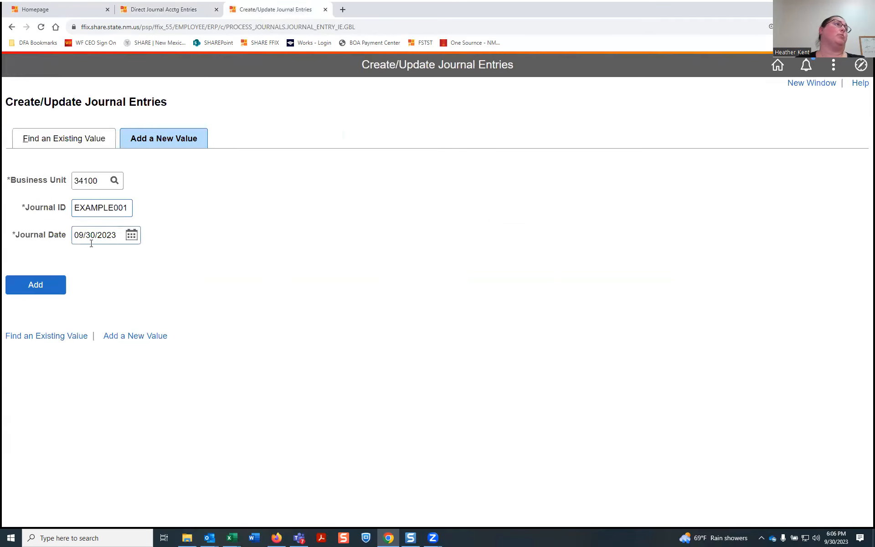
pyautogui.click(42, 289)
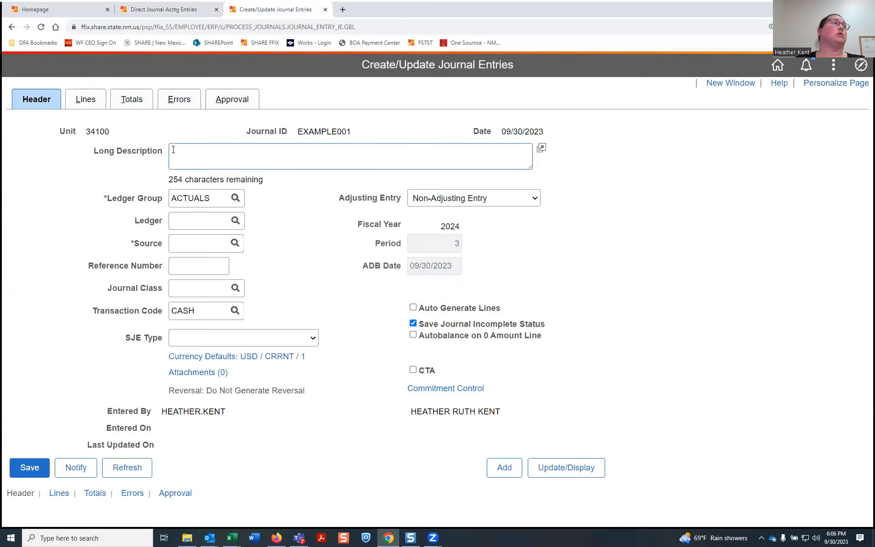
pyautogui.write('Hi')
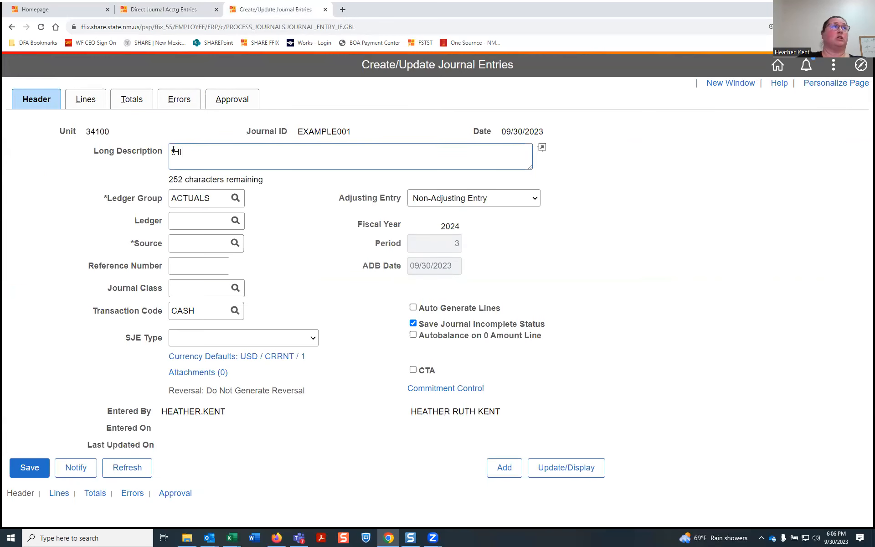
pyautogui.press('BackSpace')
pyautogui.press('BackSpace')
pyautogui.press('BackSpace')
pyautogui.write('Th')
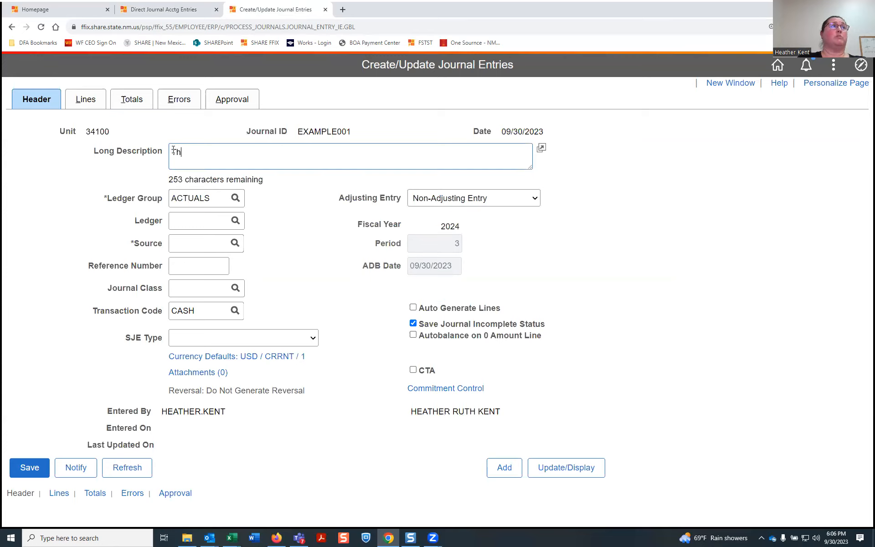
pyautogui.write('is journal is')
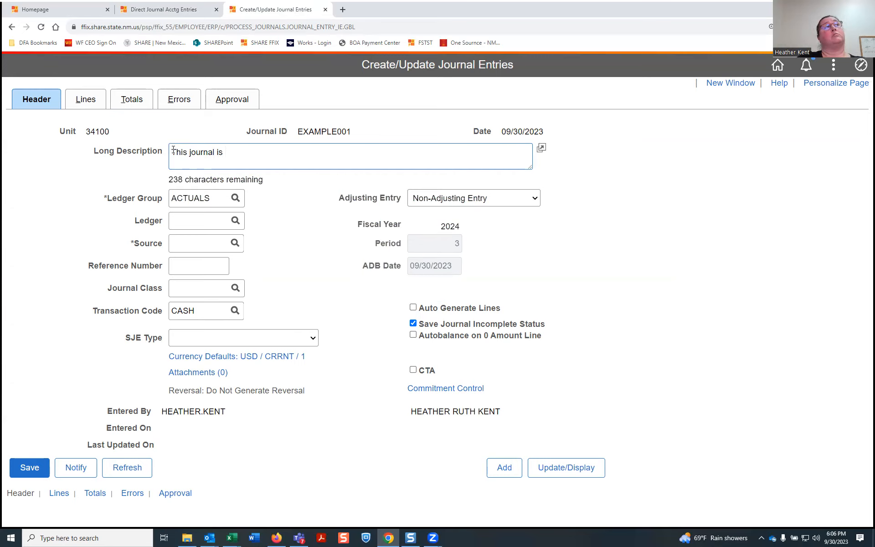
pyautogui.press('BackSpace')
pyautogui.write('reduce teh')
pyautogui.press('BackSpace')
pyautogui.press('BackSpace')
pyautogui.press('BackSpace')
pyautogui.write('he')
pyautogui.press('BackSpace')
pyautogui.press('BackSpace')
pyautogui.write('xpense for')
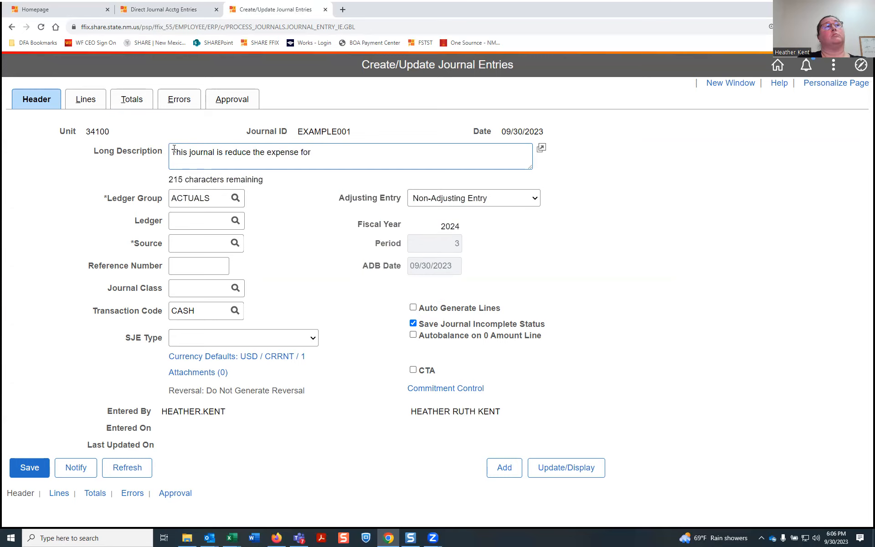
pyautogui.write(' a re')
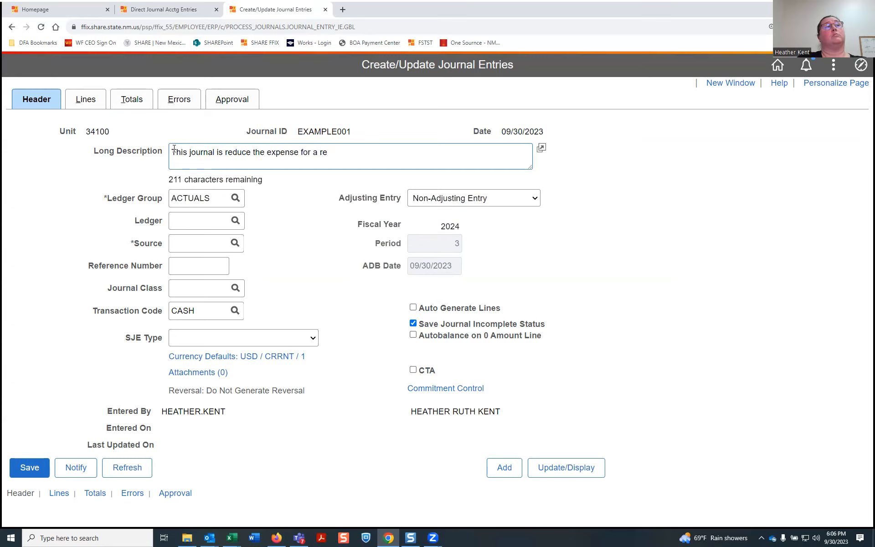
pyautogui.write('fund we ref')
pyautogui.write('eieved t')
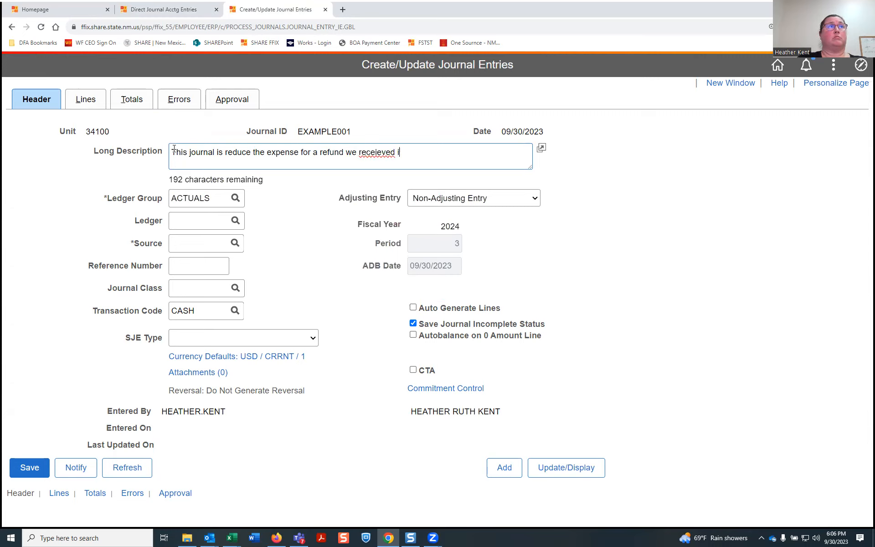
pyautogui.press('BackSpace')
pyautogui.press('BackSpace')
pyautogui.press('BackSpace')
pyautogui.press('BackSpace')
pyautogui.press('BackSpace')
pyautogui.press('BackSpace')
pyautogui.write('ieved')
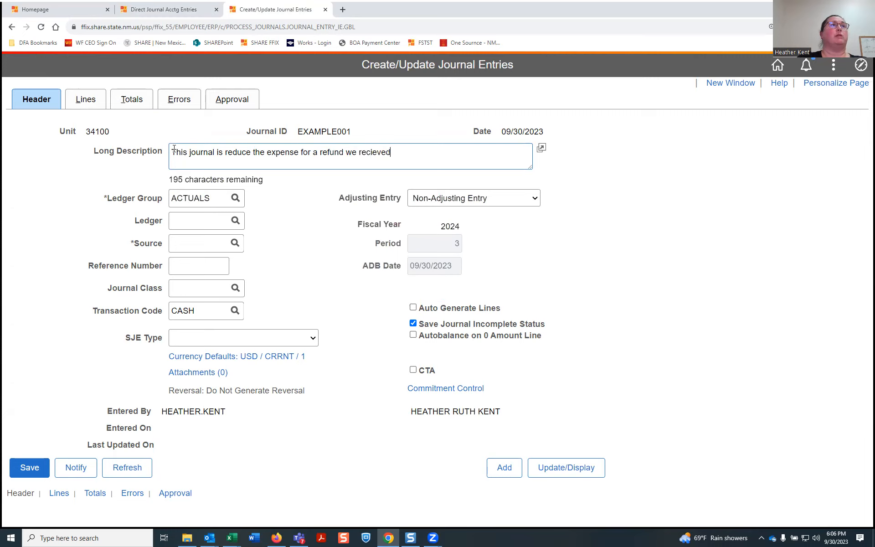
pyautogui.press('BackSpace')
pyautogui.press('BackSpace')
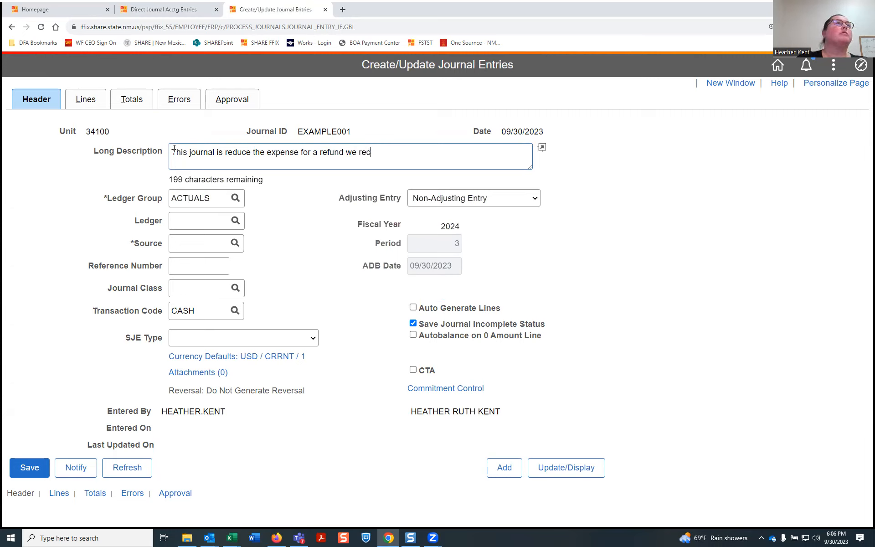
pyautogui.press('BackSpace')
pyautogui.write('eived')
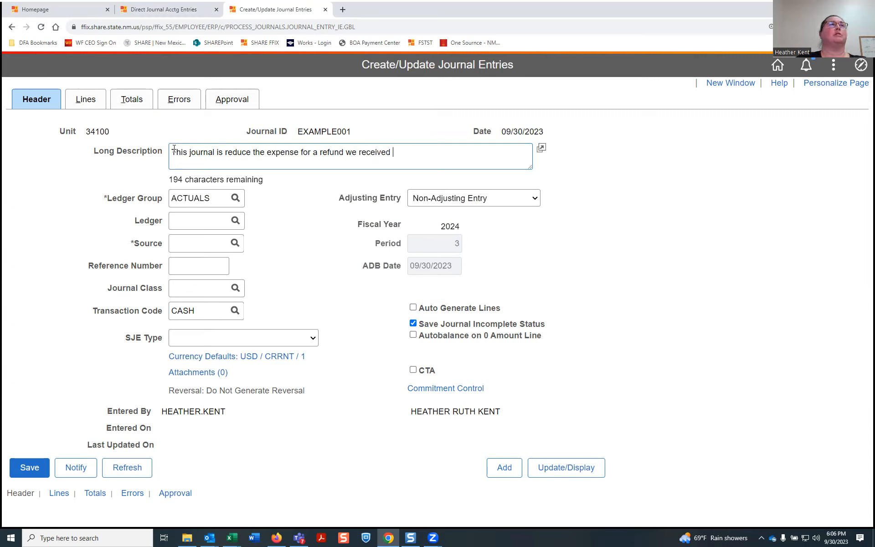
pyautogui.write(' in the c')
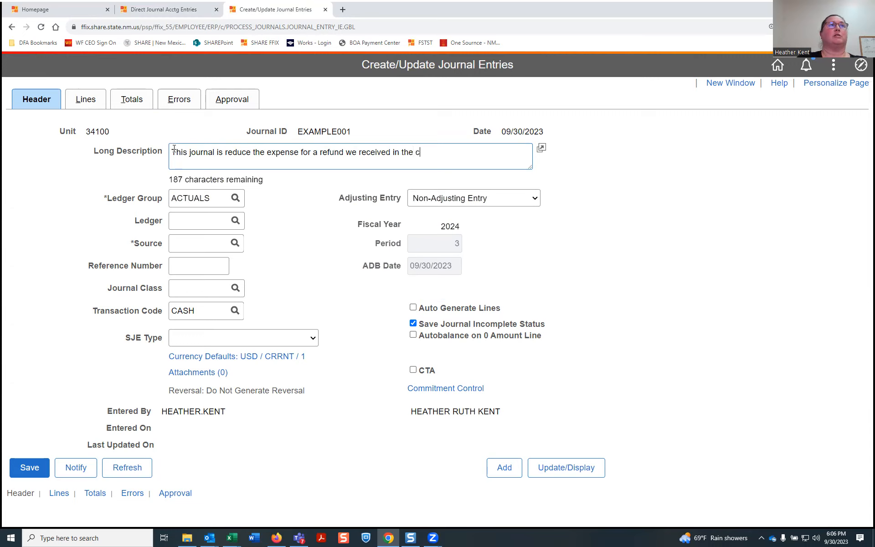
pyautogui.write('urrent fiscal year.')
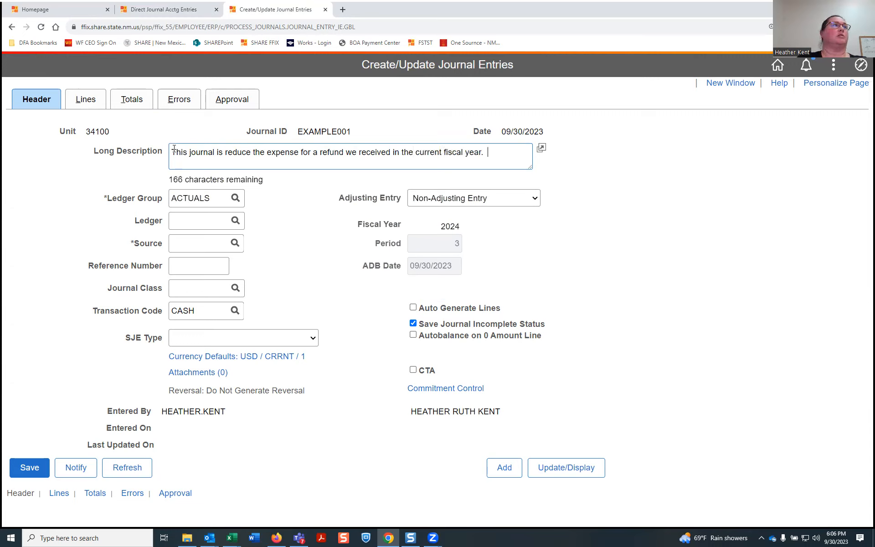
# Set the journal source to CFR (Affecting Fund or Account) and enter fund 74500 on journal line 1
pyautogui.click(236, 244)
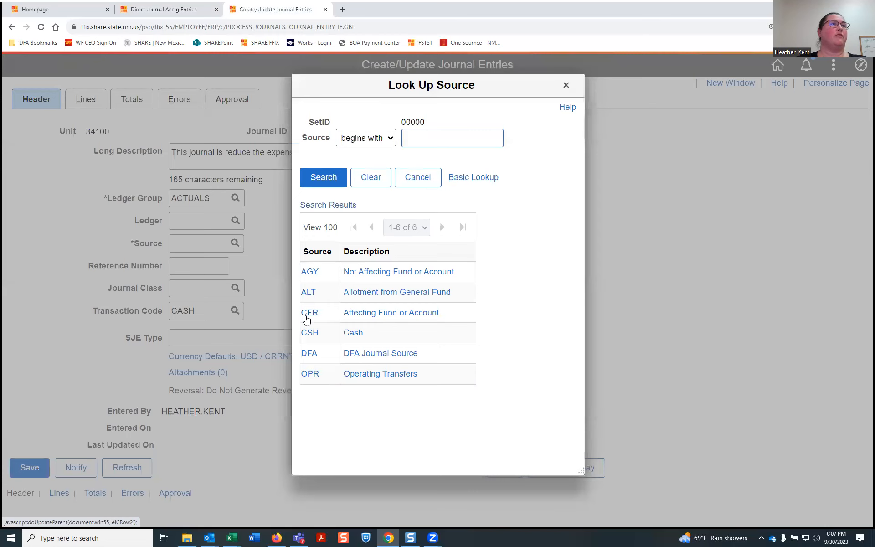
pyautogui.click(307, 315)
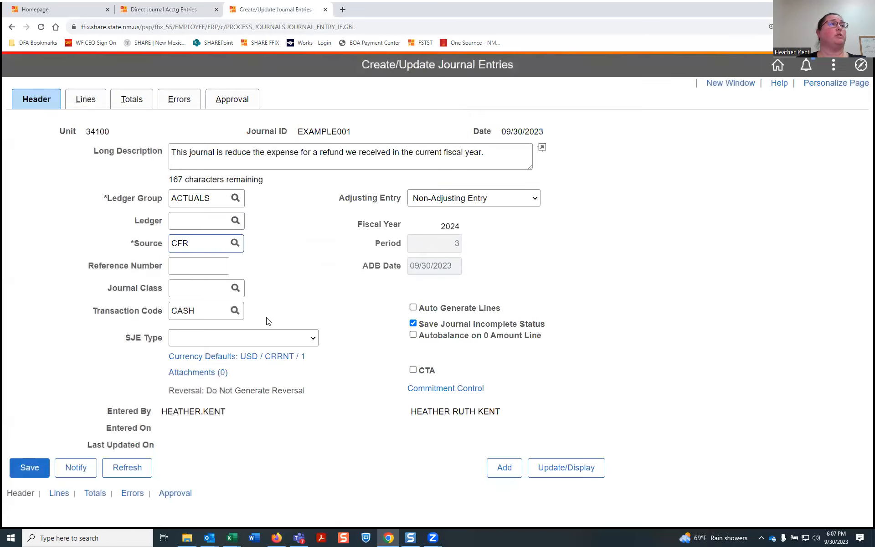
pyautogui.click(87, 104)
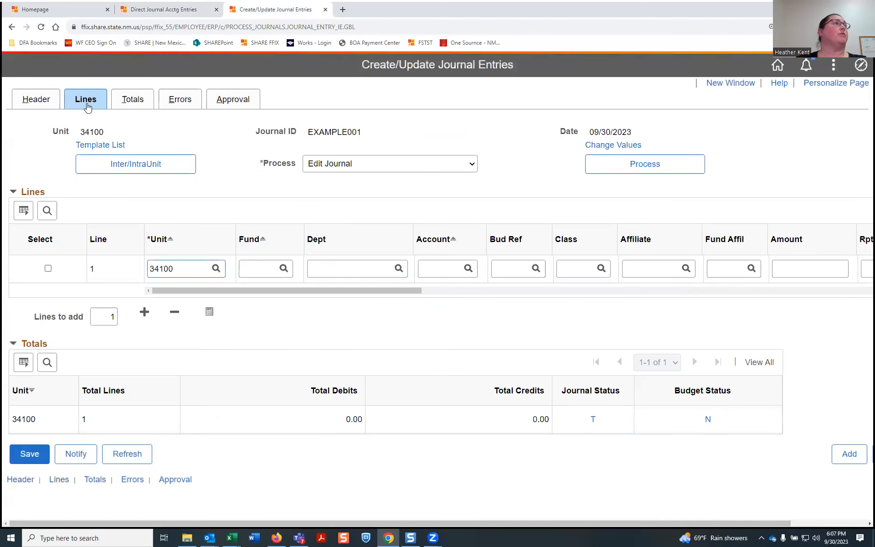
pyautogui.click(251, 270)
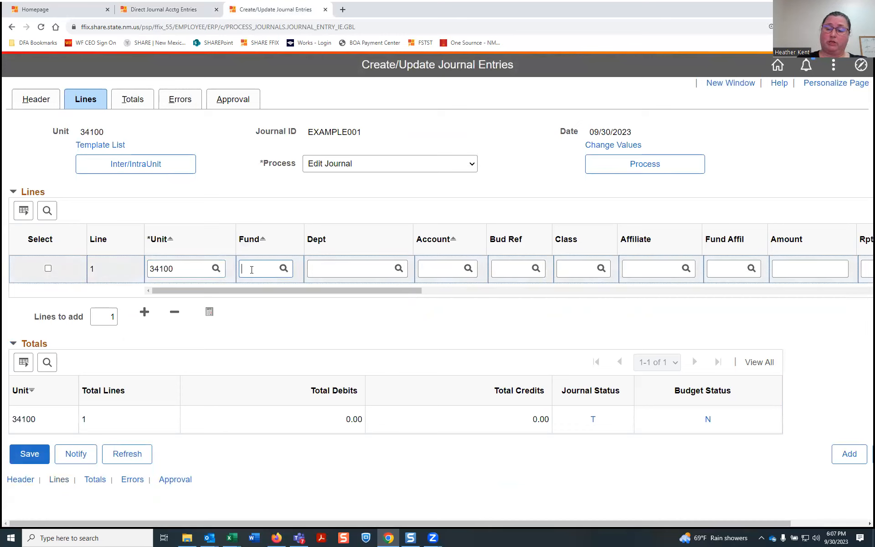
pyautogui.write('7450')
pyautogui.press('Tab')
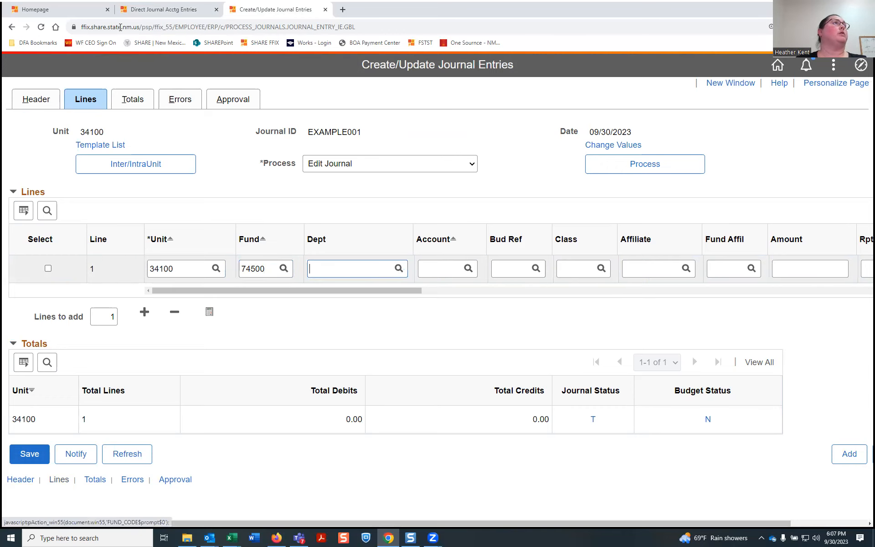
pyautogui.click(139, 15)
pyautogui.click(70, 101)
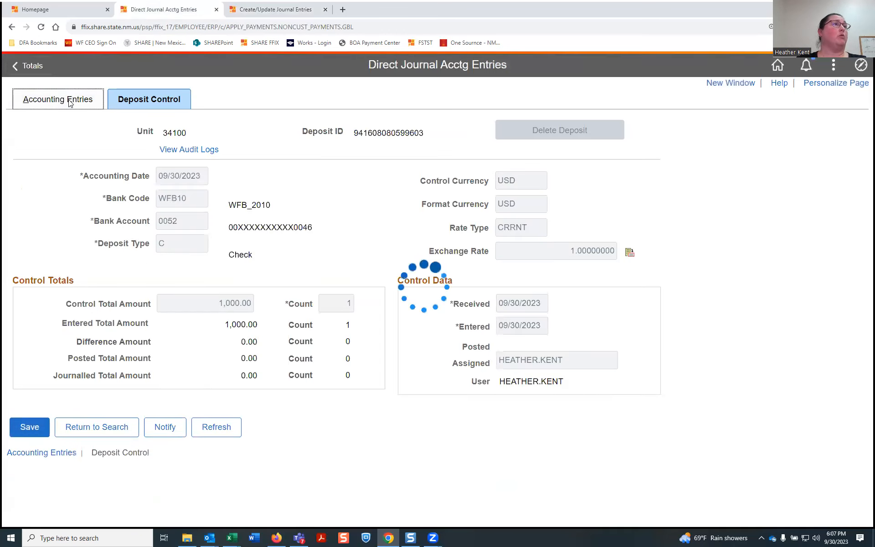
pyautogui.doubleClick(509, 360)
pyautogui.hotkey('ctrl', 'c')
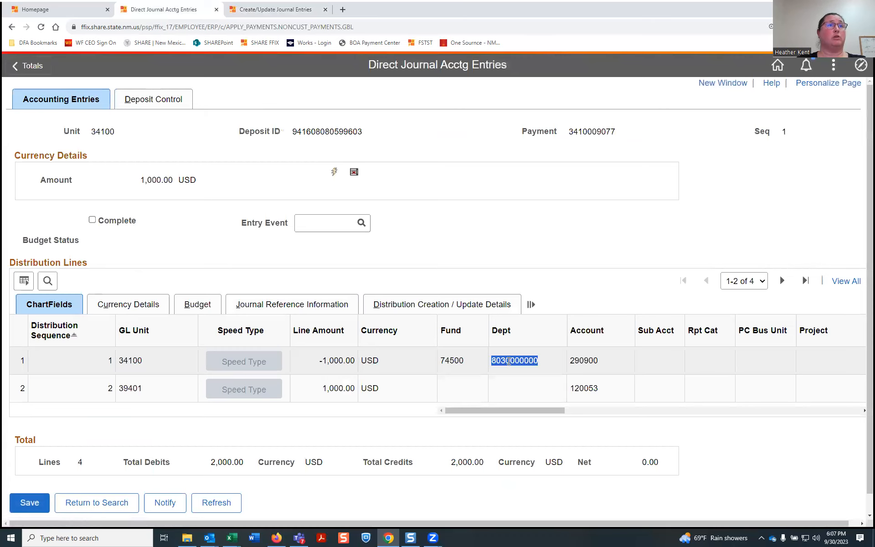
pyautogui.rightClick(509, 360)
pyautogui.click(531, 367)
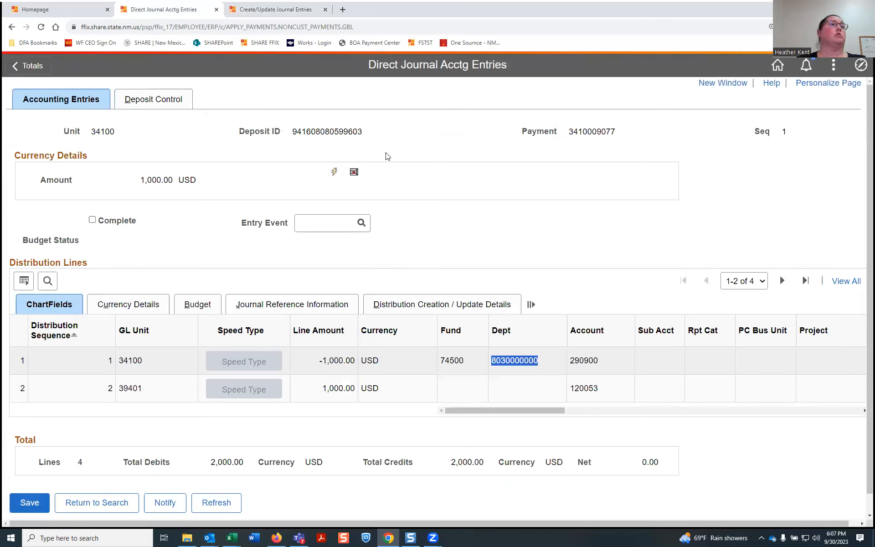
pyautogui.click(275, 9)
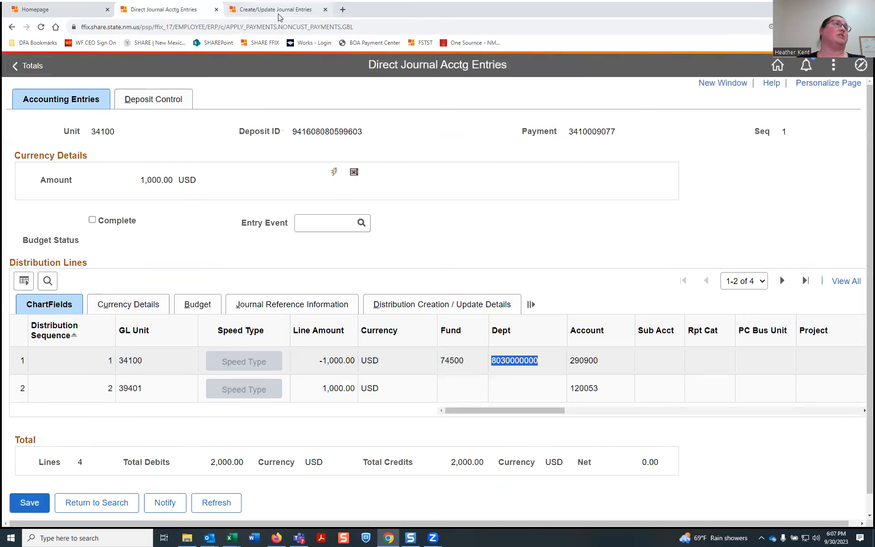
pyautogui.rightClick(341, 267)
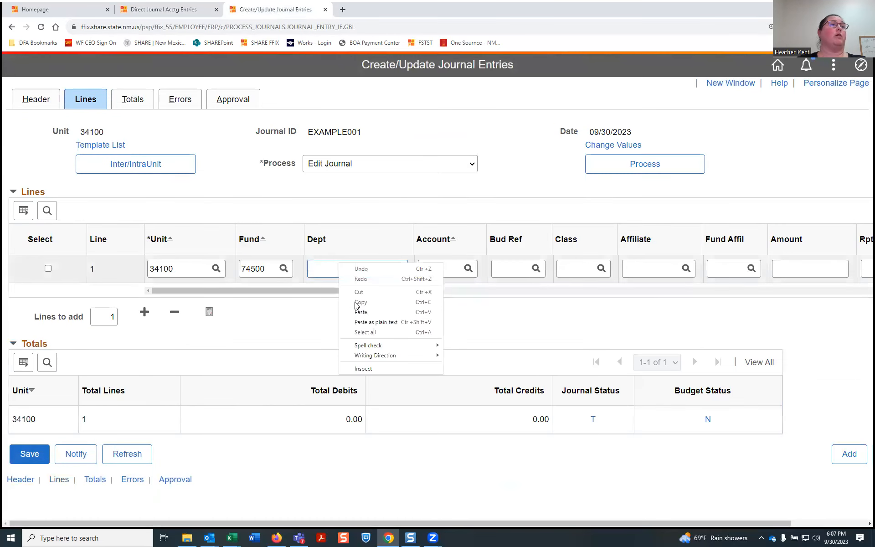
pyautogui.click(360, 312)
# Set the account of journal line 1 to 290900, Receipts Held In Suspense
pyautogui.click(435, 270)
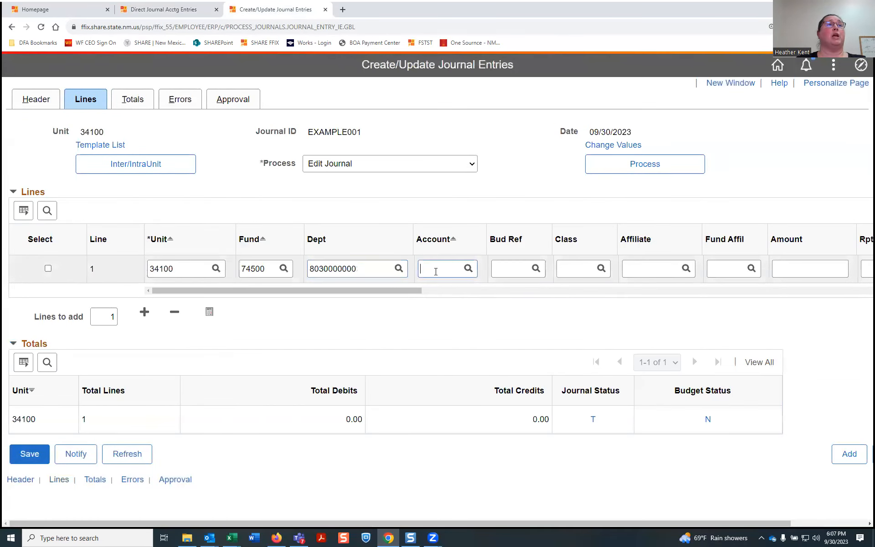
pyautogui.write('9')
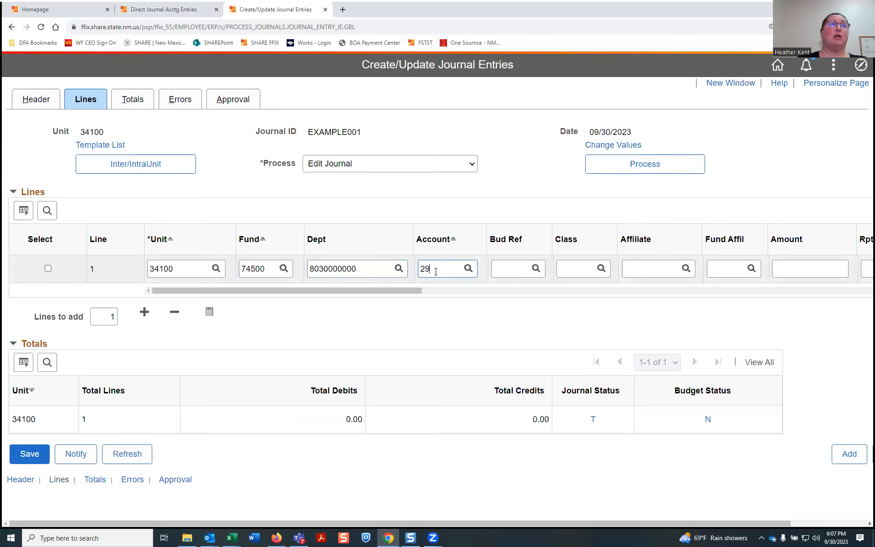
pyautogui.write('0900')
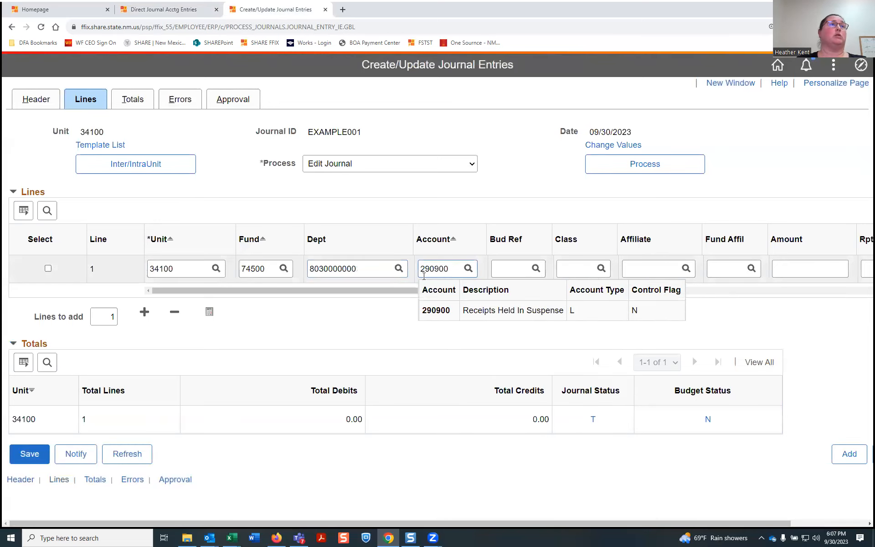
pyautogui.click(444, 311)
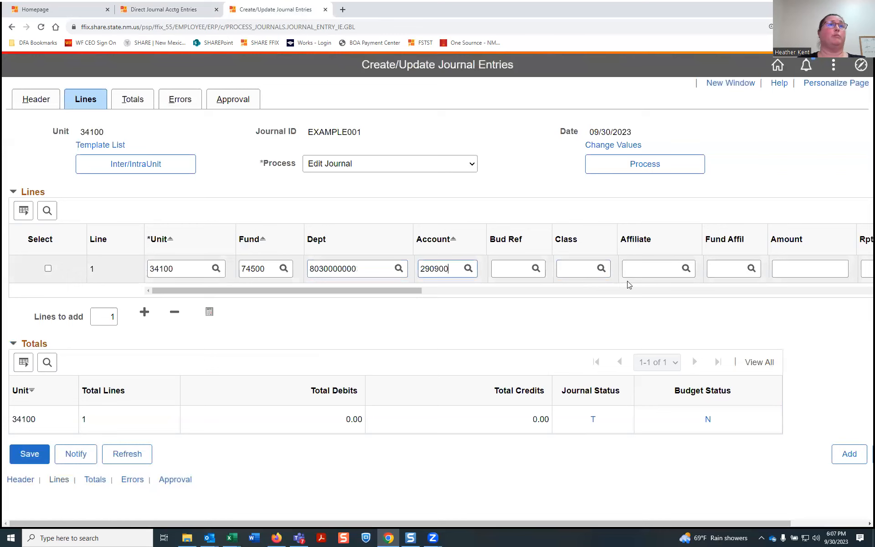
# Check the line amount in the deposit's accounting entries and enter 1000.00 as the amount of journal line 1
pyautogui.moveTo(331, 290); pyautogui.dragTo(401, 292)
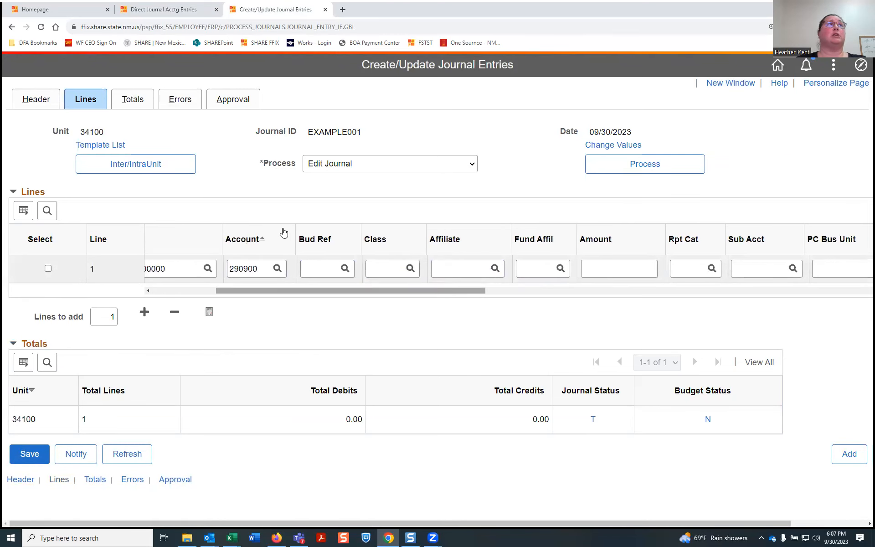
pyautogui.click(137, 11)
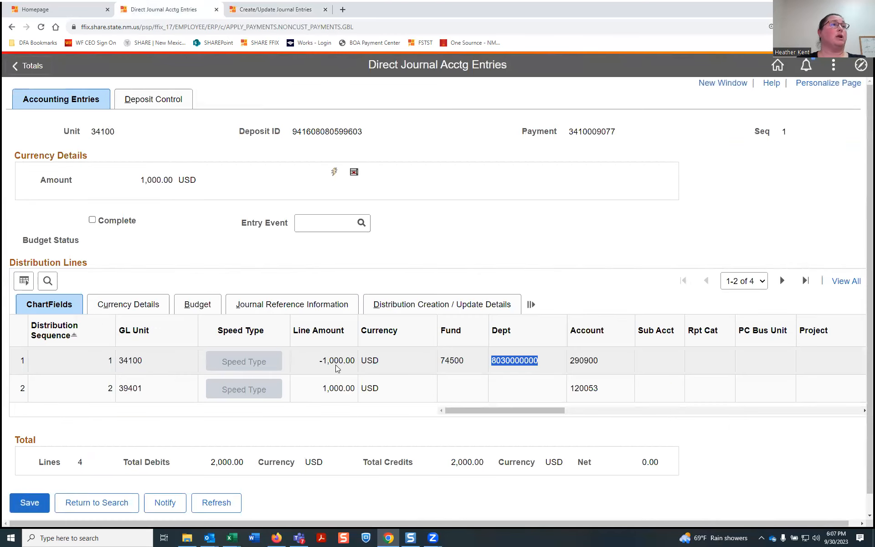
pyautogui.click(292, 14)
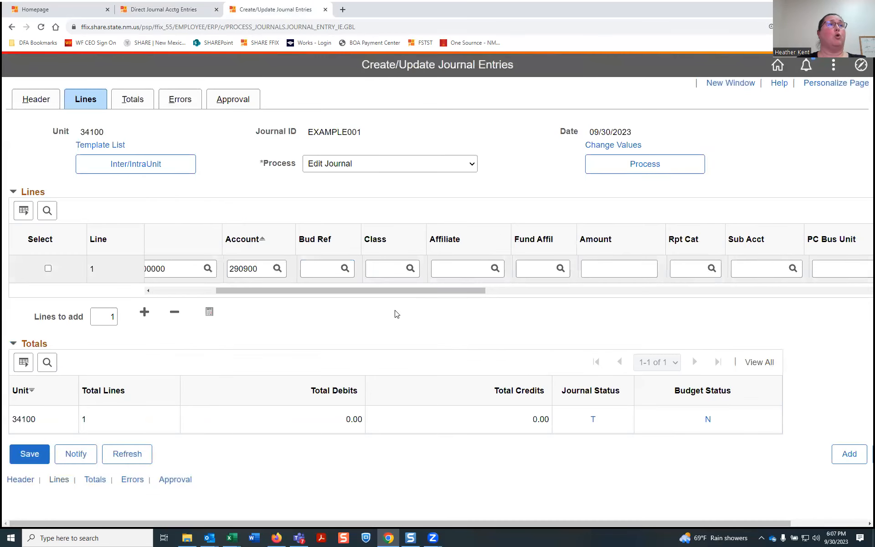
pyautogui.click(602, 272)
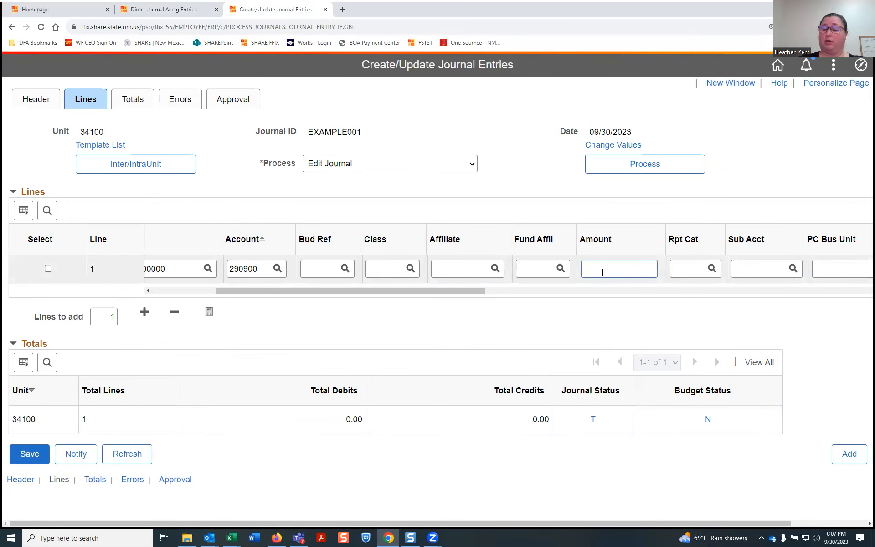
pyautogui.write('1000.00')
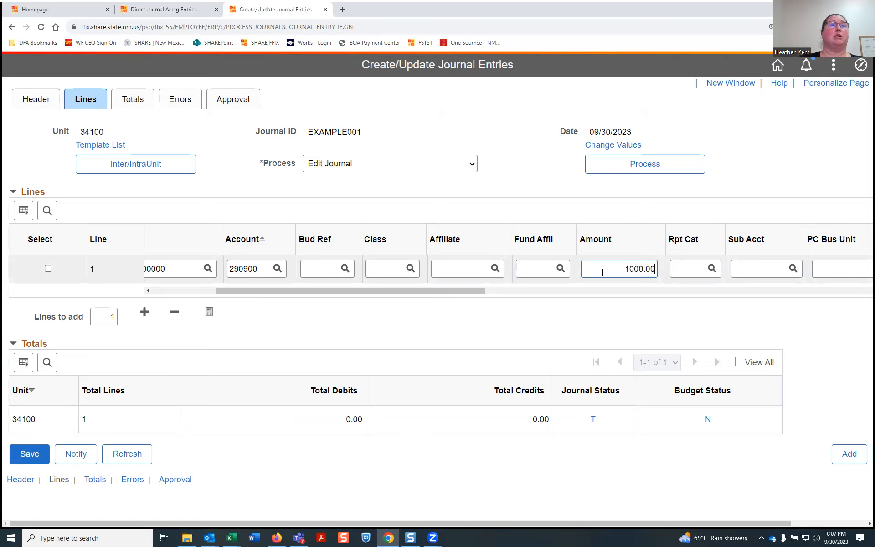
# Add a second line to the journal and set its account to 547400, Grants To Local Governments
pyautogui.moveTo(472, 292); pyautogui.dragTo(275, 290)
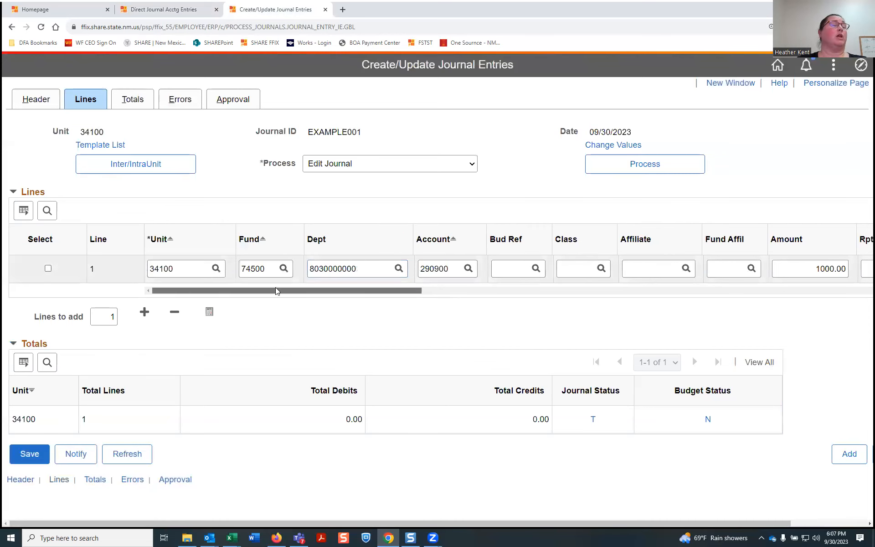
pyautogui.click(144, 315)
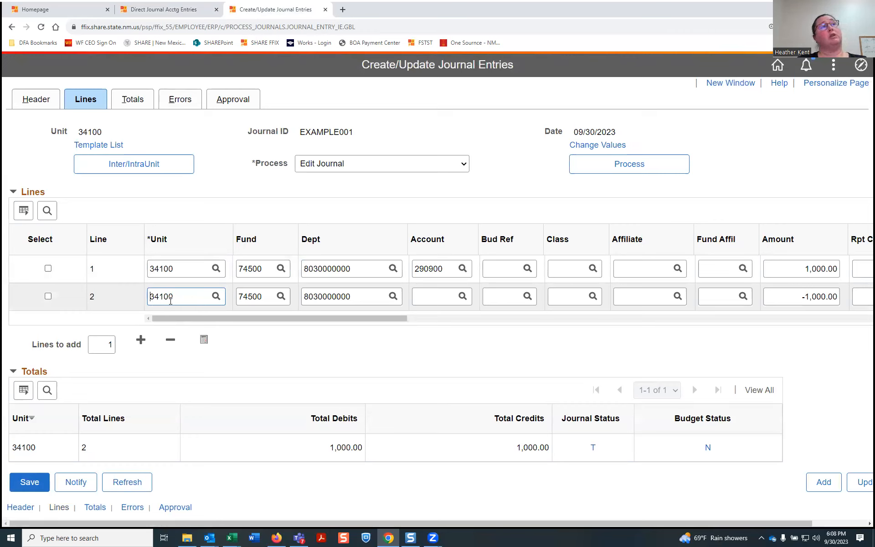
pyautogui.click(437, 296)
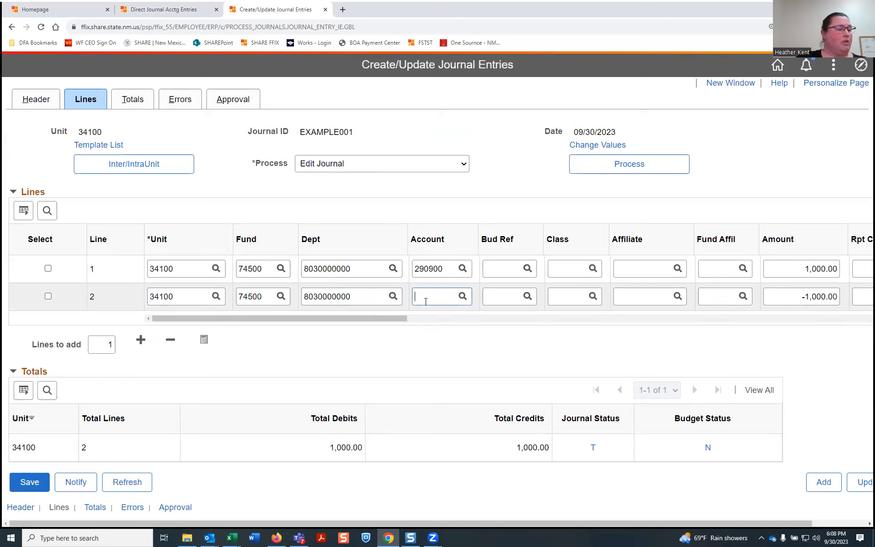
pyautogui.write('5')
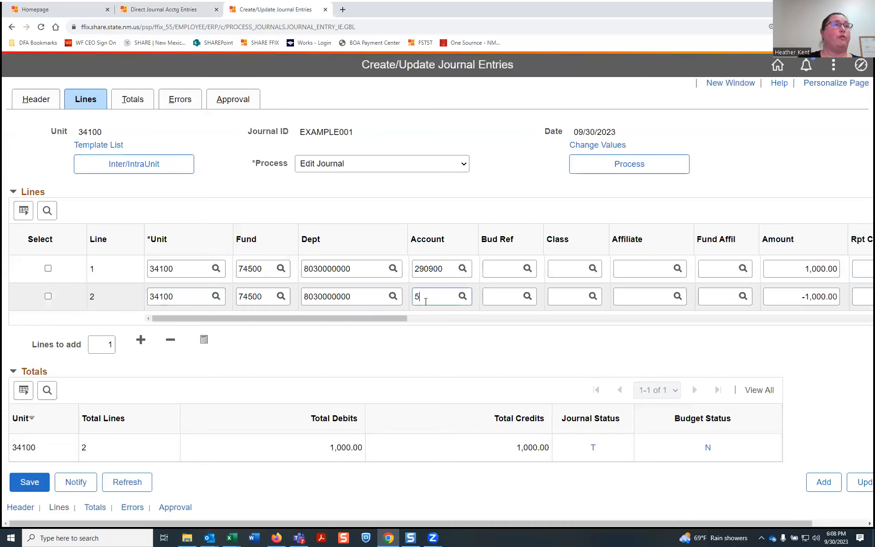
pyautogui.write('47400')
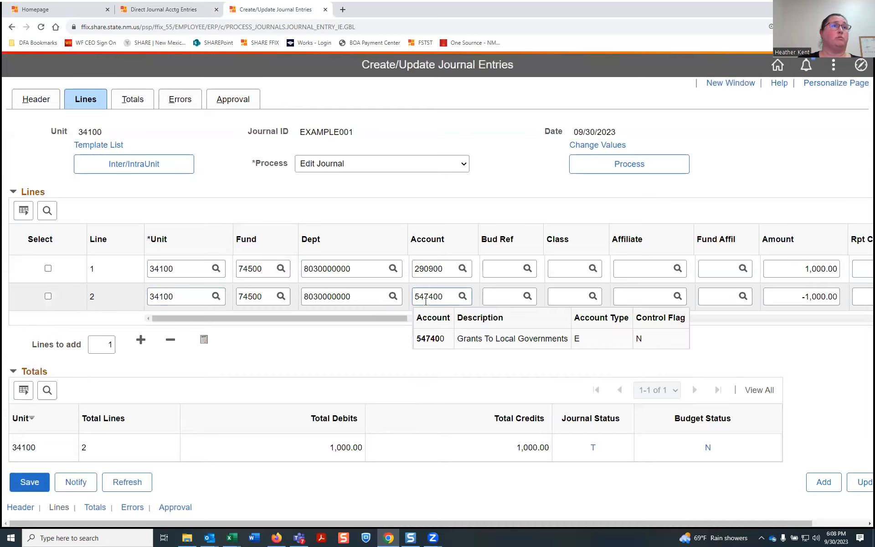
pyautogui.click(430, 338)
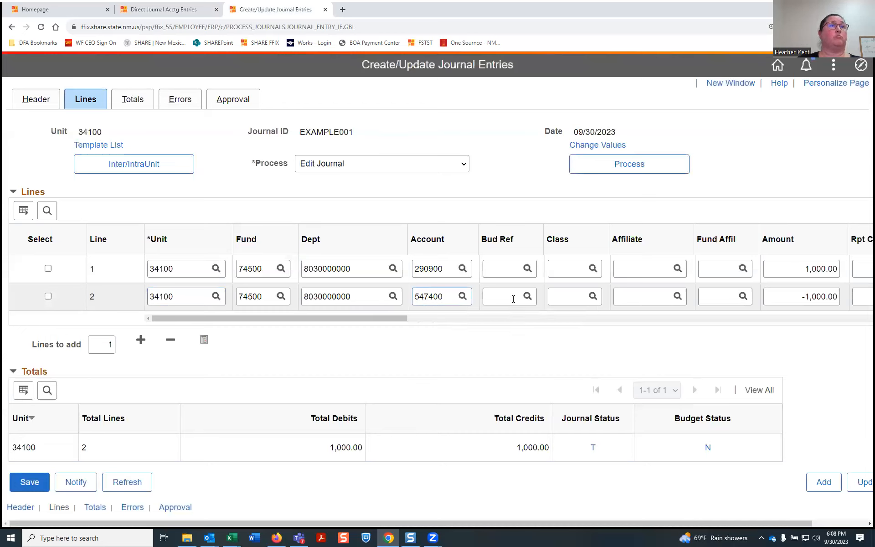
# Set the budget reference of journal line 2 to 124 and its class to H0000
pyautogui.click(499, 298)
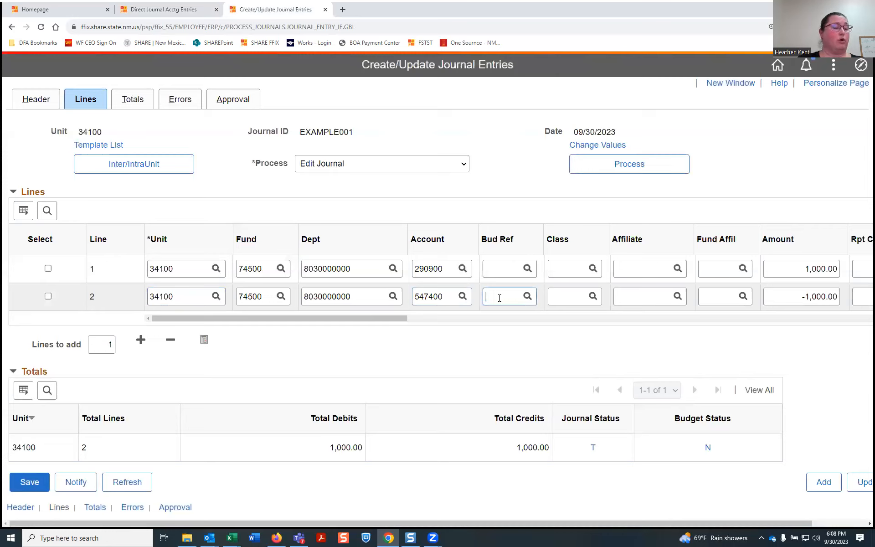
pyautogui.write('124')
pyautogui.click(563, 298)
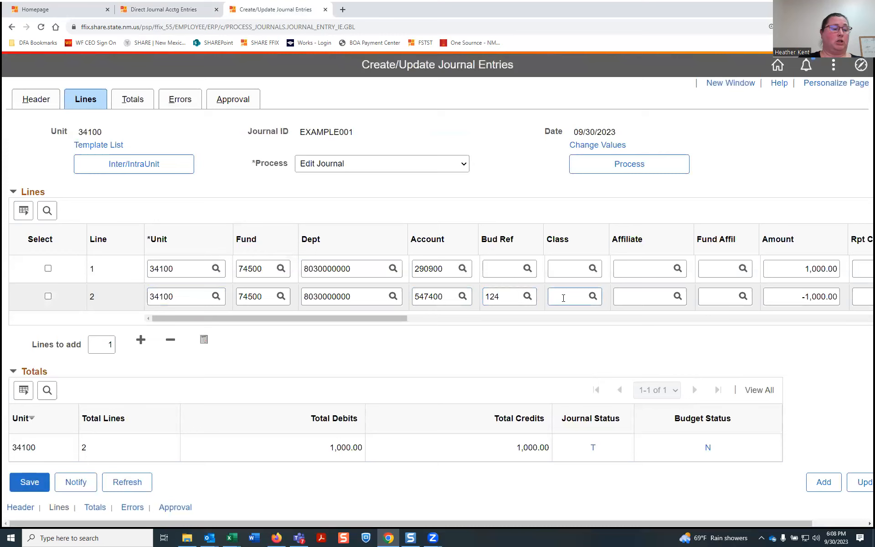
pyautogui.write('H0')
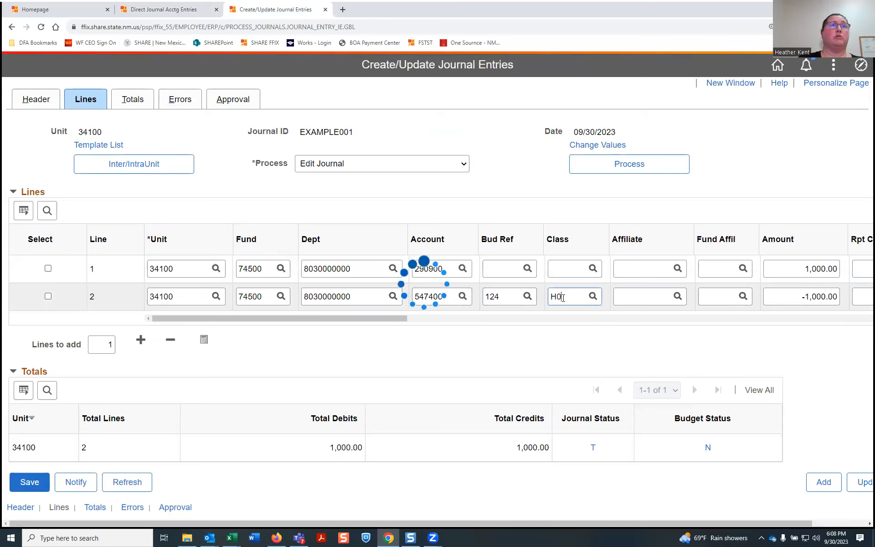
pyautogui.write('000')
pyautogui.click(789, 300)
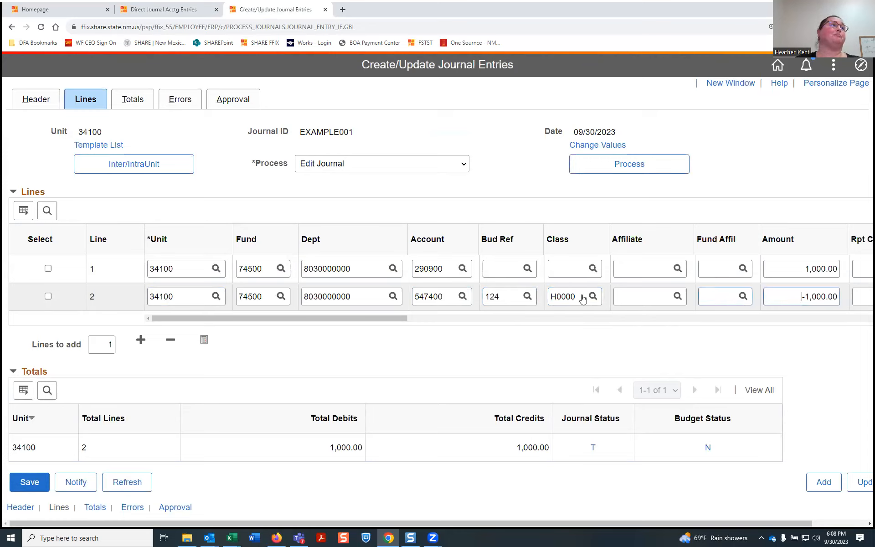
# Save journal EXAMPLE001 and run the Edit Journal process on it, waiting for the process to complete
pyautogui.click(38, 482)
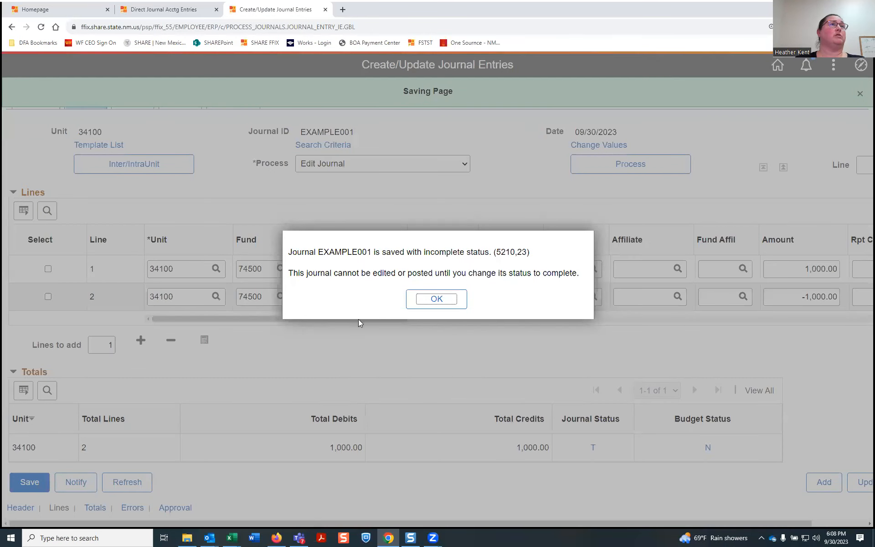
pyautogui.click(445, 308)
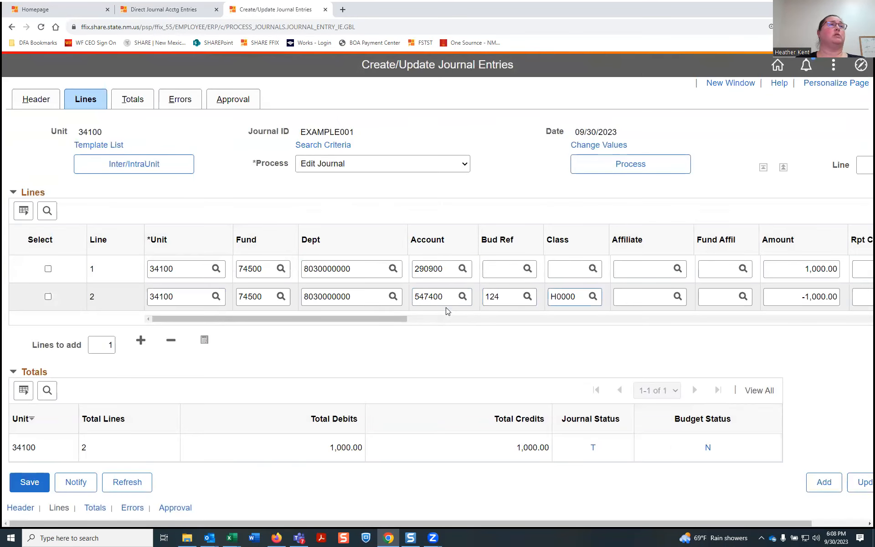
pyautogui.click(613, 166)
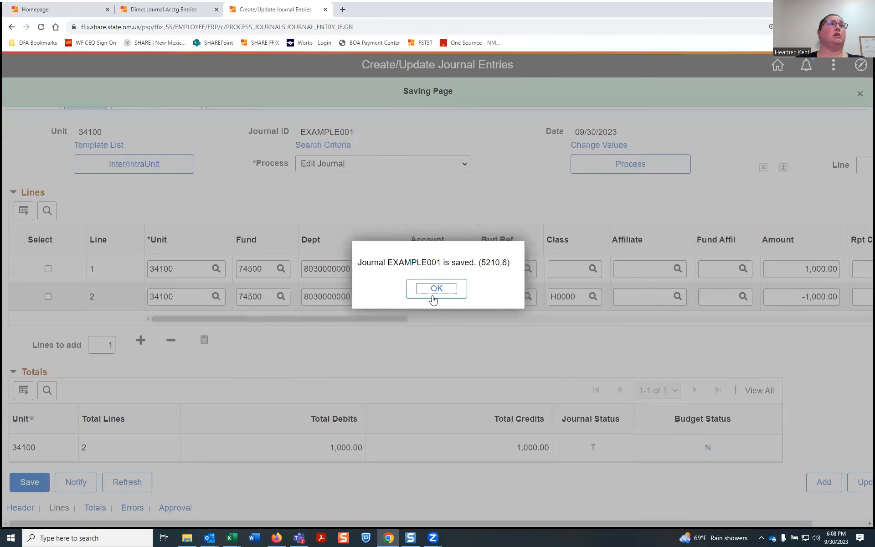
pyautogui.click(434, 298)
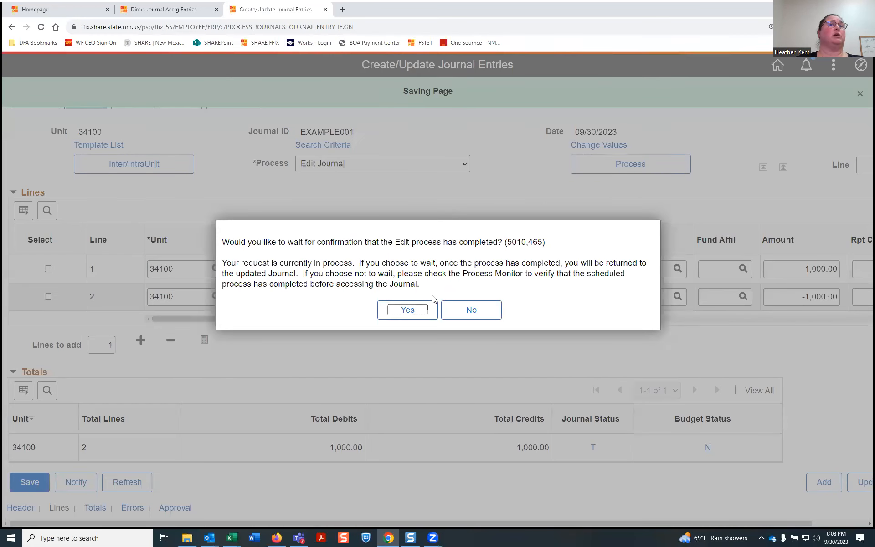
pyautogui.click(405, 310)
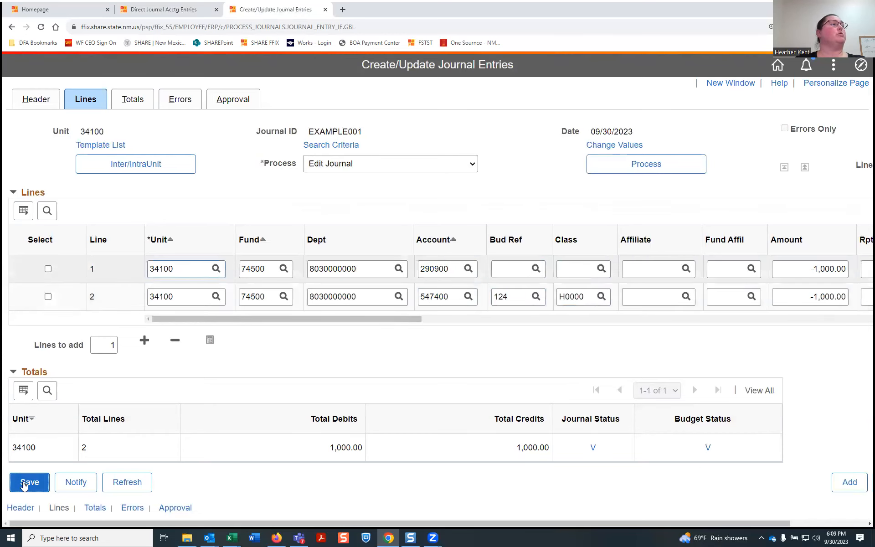
pyautogui.click(44, 478)
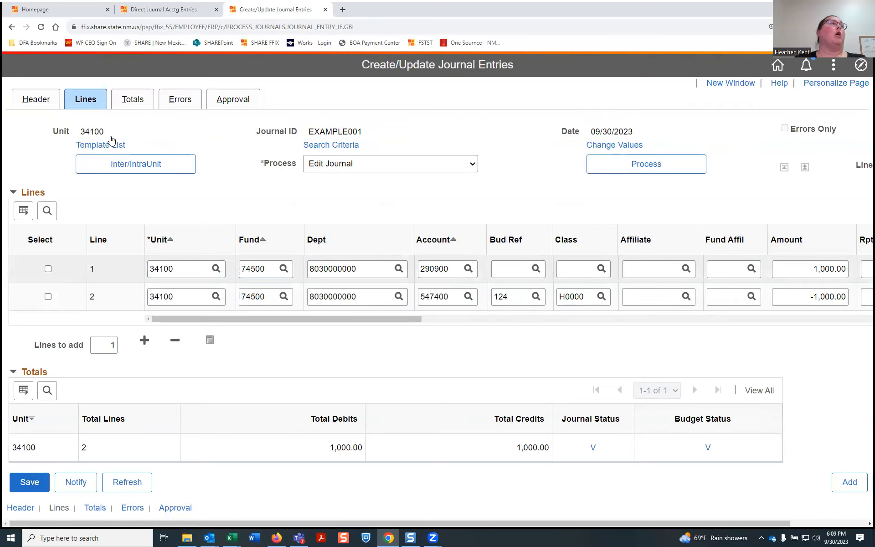
# Review the journal's header, and return to the deposit's direct journal accounting entries
pyautogui.click(35, 101)
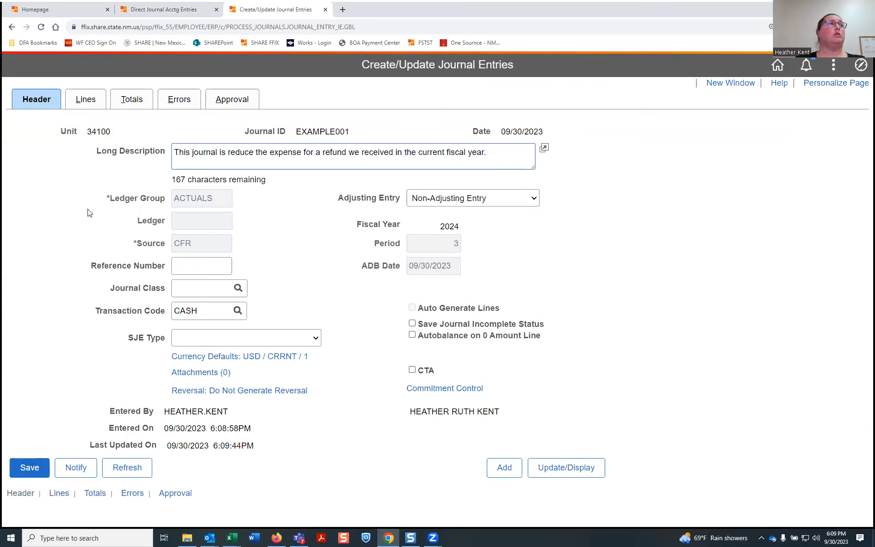
pyautogui.click(163, 10)
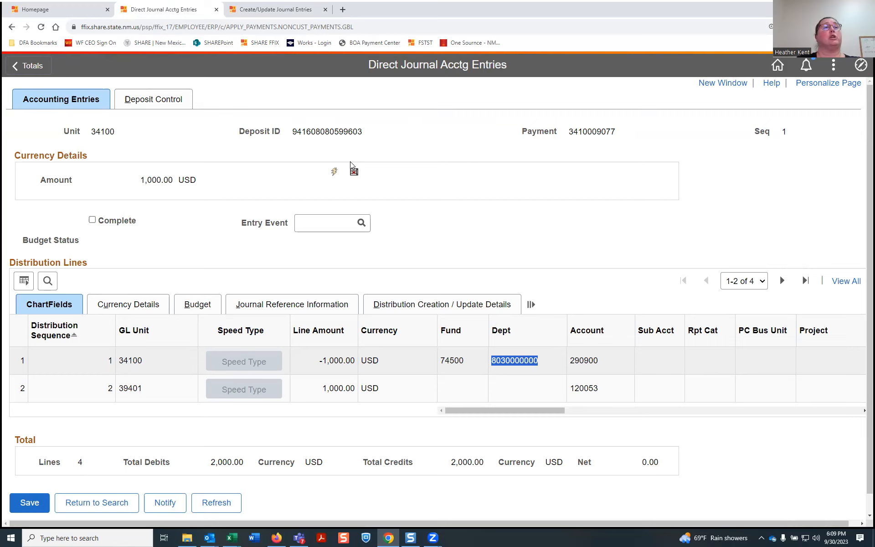
pyautogui.click(386, 192)
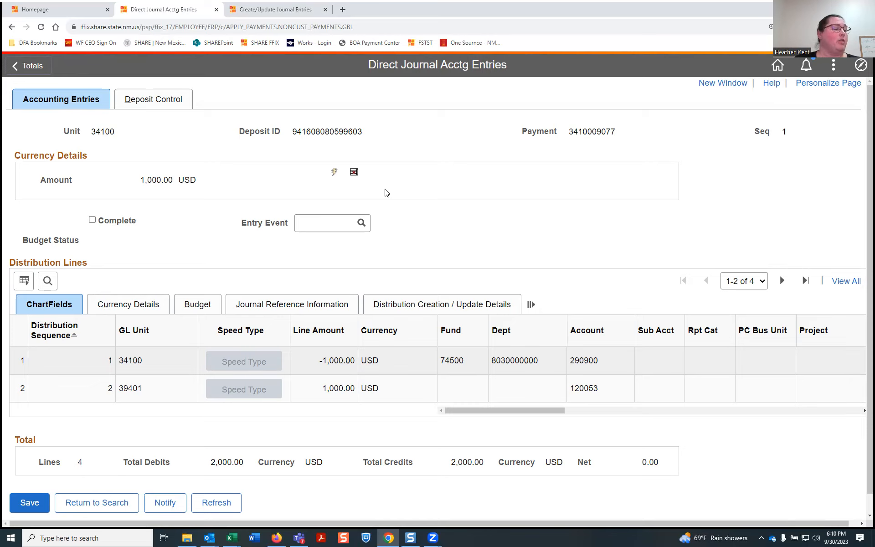
# Open the Accounts Payable voucher Regular Entry page in a new window
pyautogui.click(710, 83)
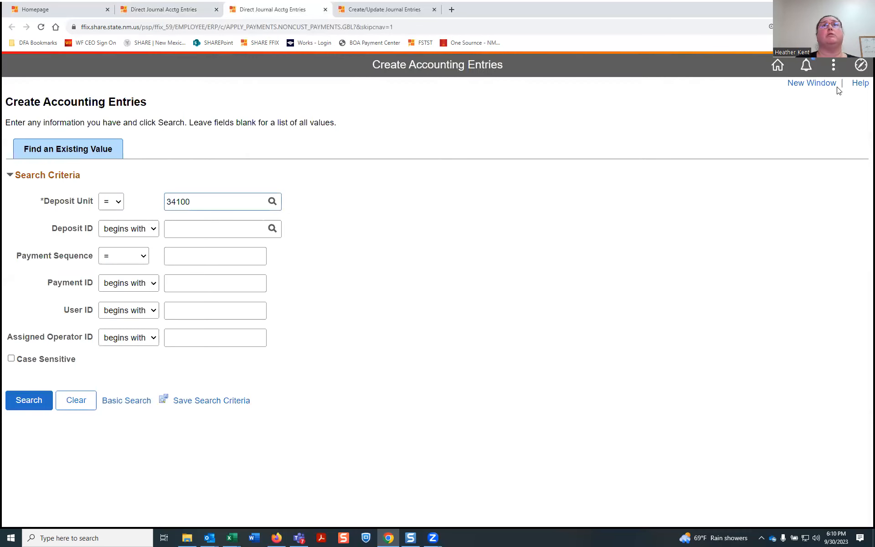
pyautogui.click(861, 66)
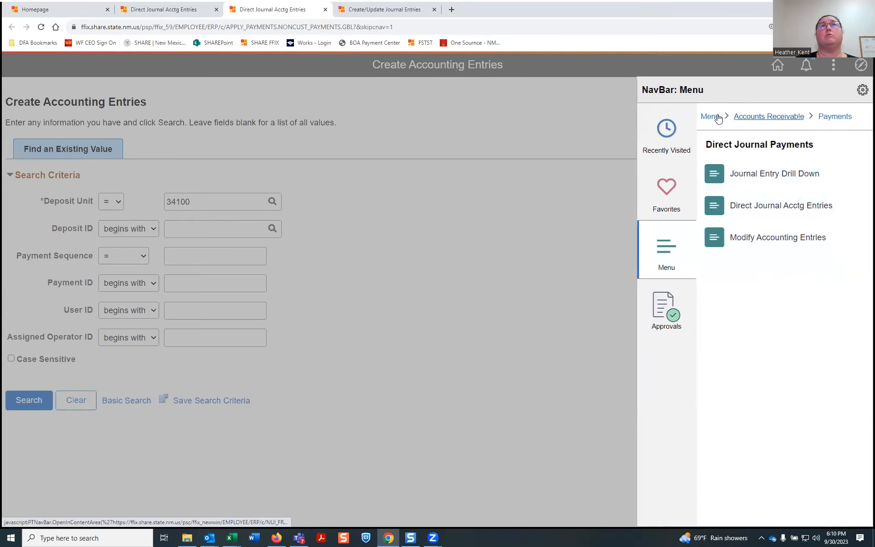
pyautogui.click(717, 116)
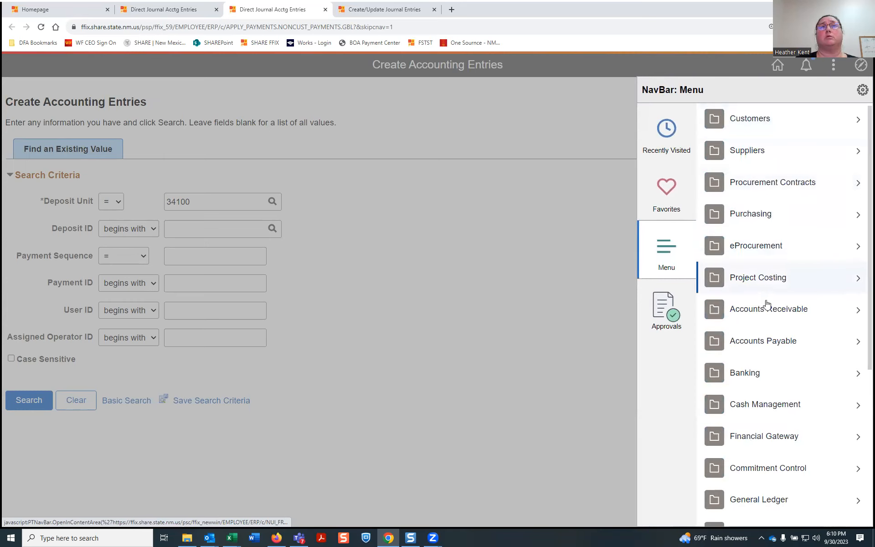
pyautogui.click(766, 337)
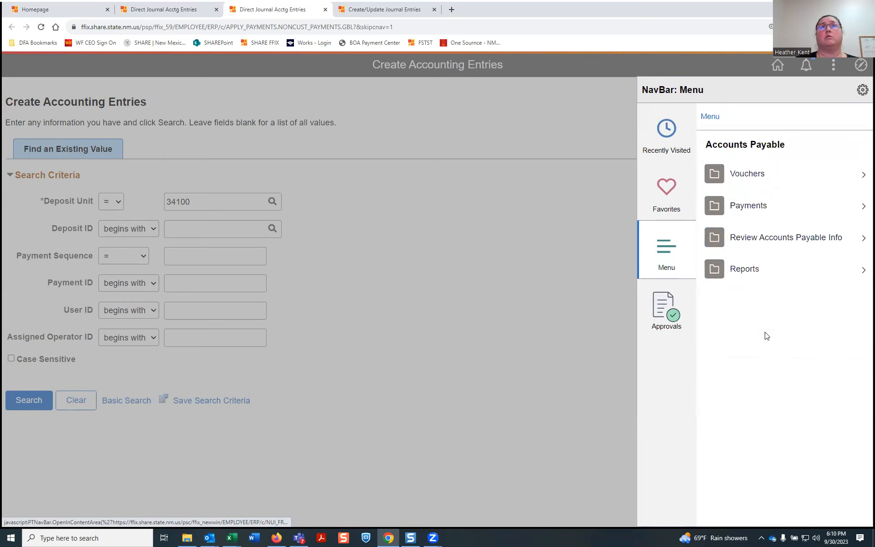
pyautogui.click(749, 175)
pyautogui.click(750, 177)
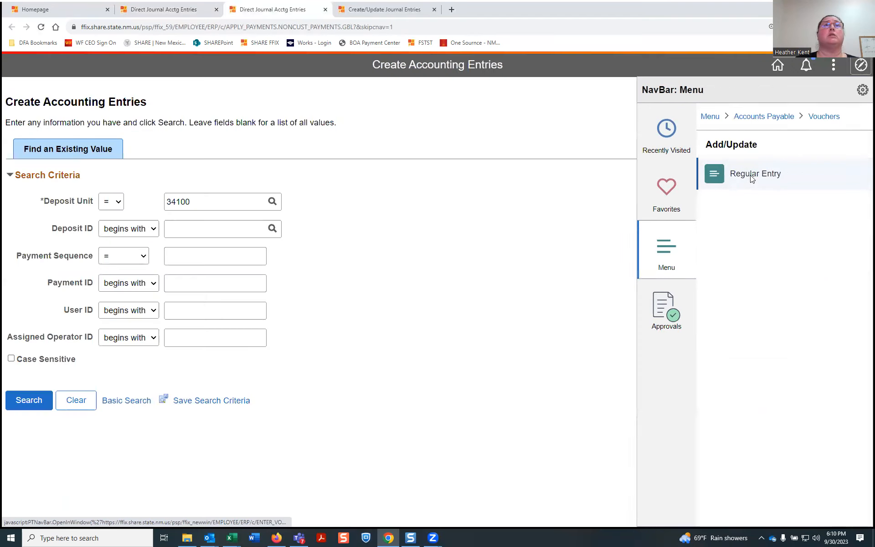
pyautogui.click(752, 176)
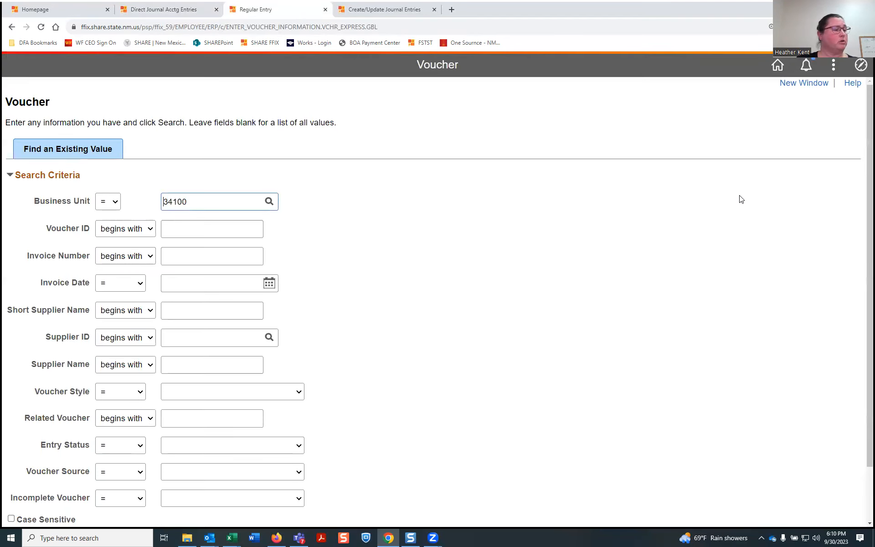
# Find and open voucher 74531416 in business unit 34100
pyautogui.click(211, 229)
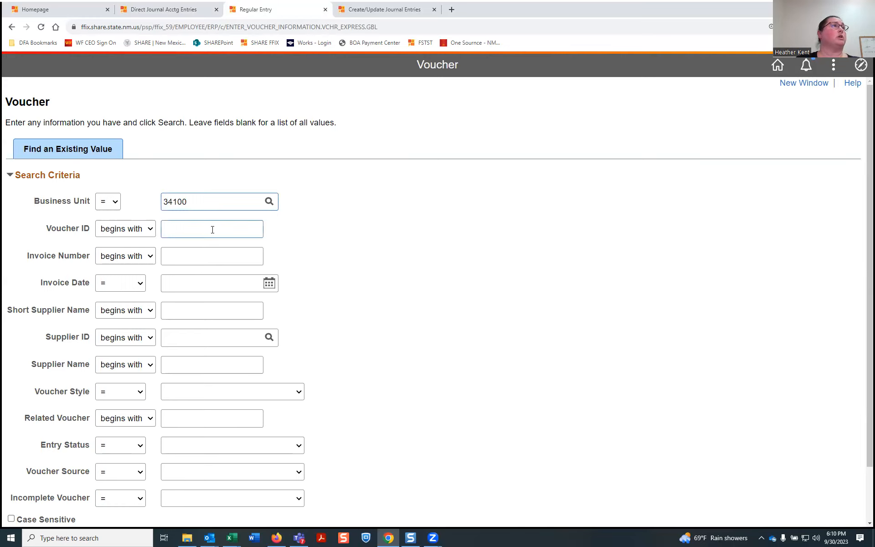
pyautogui.click(207, 248)
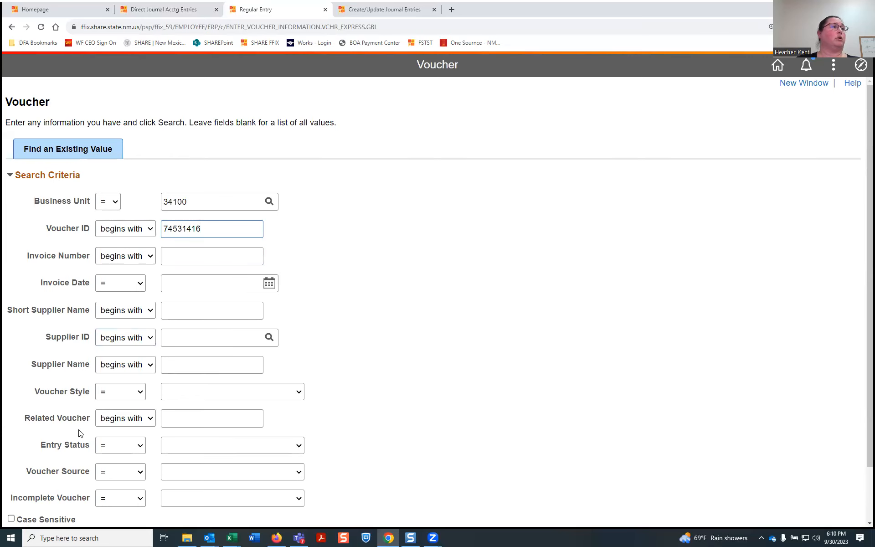
pyautogui.scroll(-2, 80, 433)
pyautogui.click(37, 500)
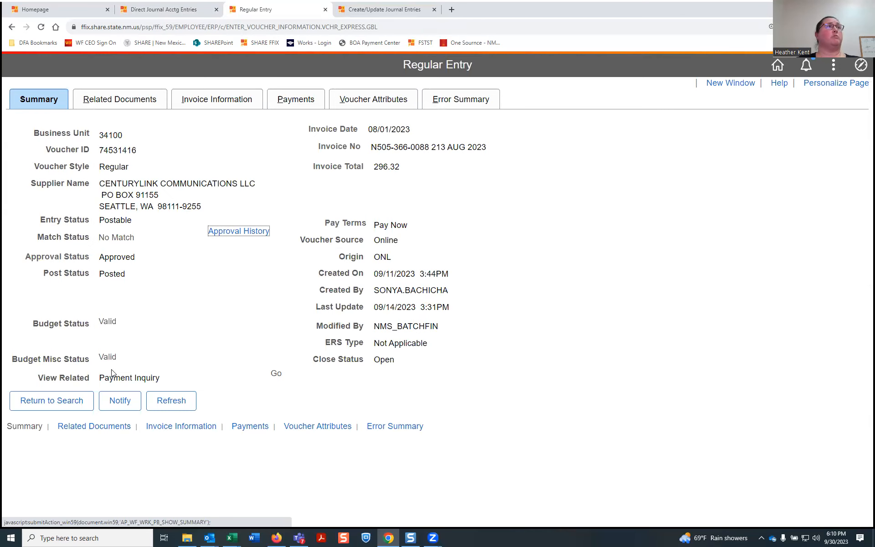
# Capture a screenshot of the voucher's invoice information including its distribution line, and put the Snagit editor away
pyautogui.click(203, 101)
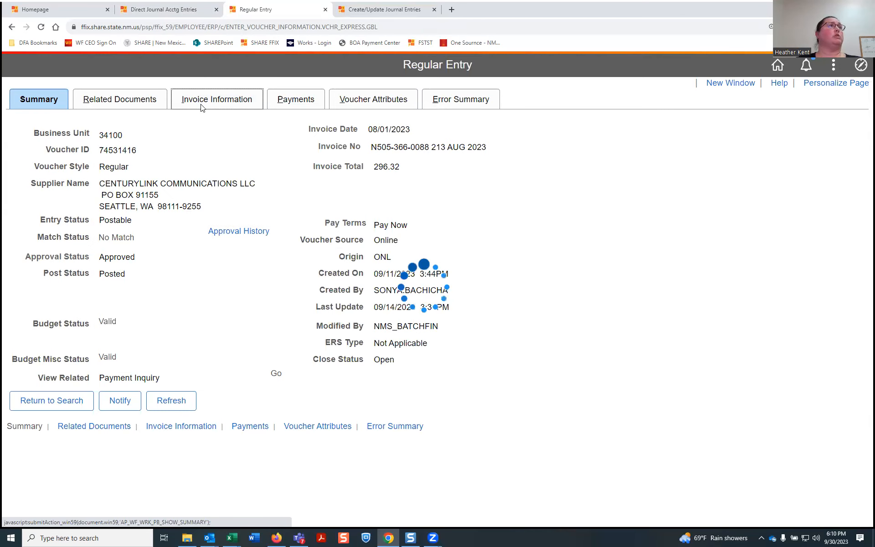
pyautogui.scroll(-1, 127, 303)
pyautogui.hotkey('ctrl', '-')
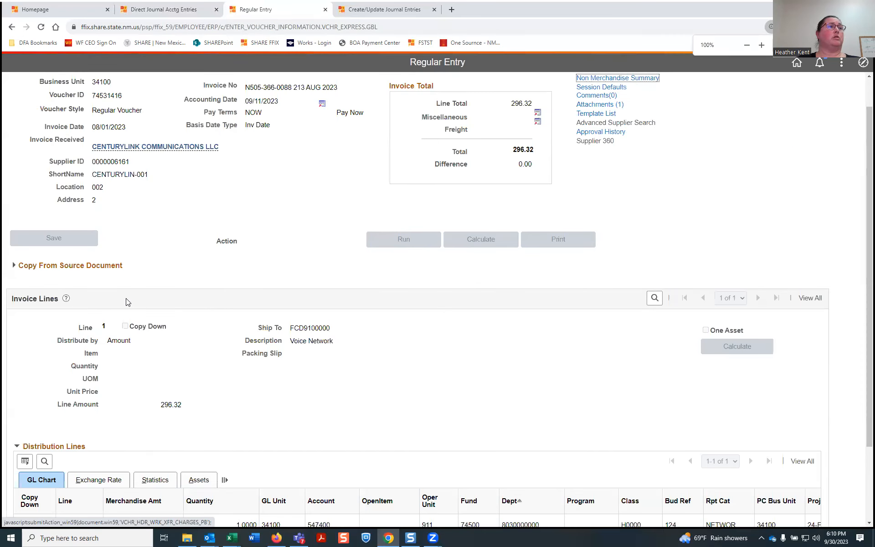
pyautogui.hotkey('ctrl', '-')
pyautogui.scroll(1, 124, 299)
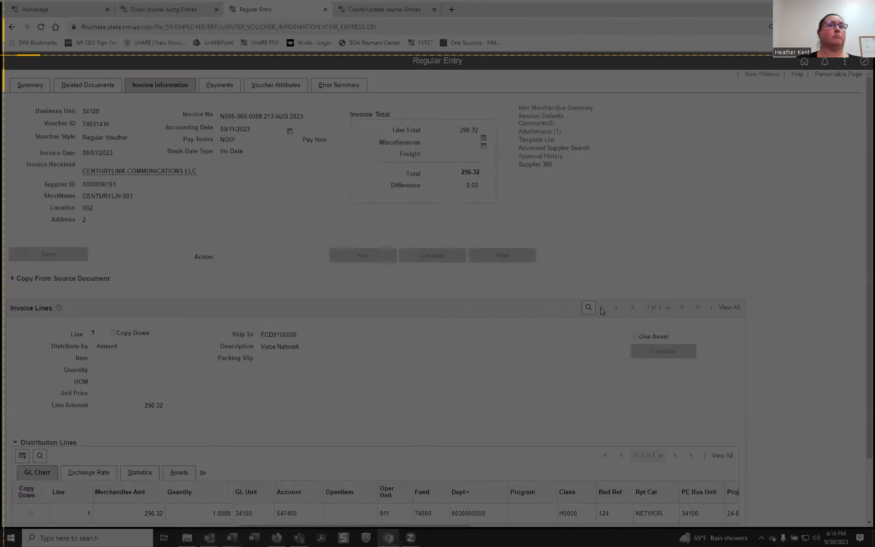
pyautogui.moveTo(3, 53); pyautogui.dragTo(754, 527)
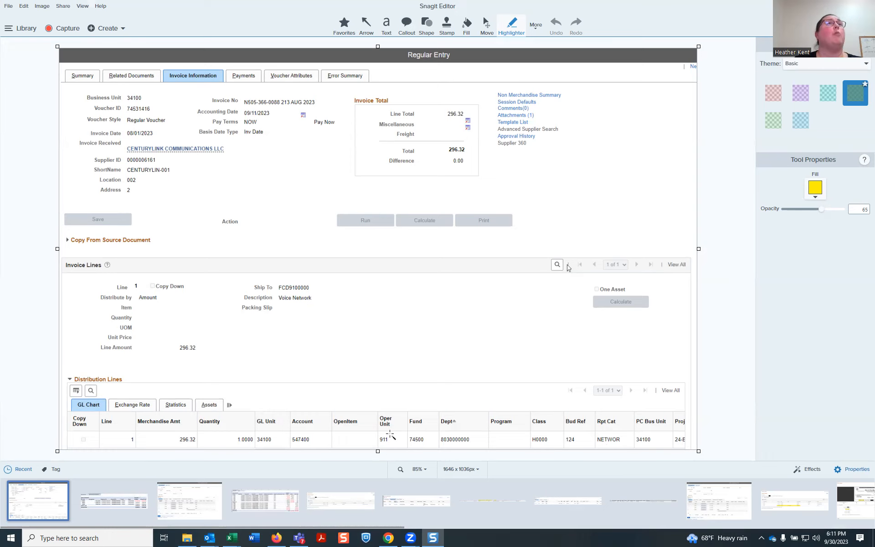
pyautogui.moveTo(664, 6); pyautogui.dragTo(874, 19)
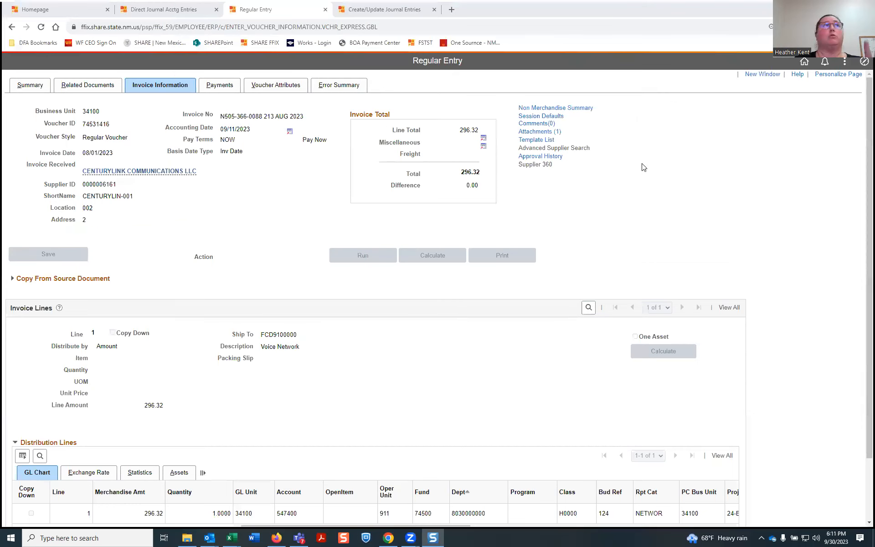
# Set the reporting category of line 2 in journal EXAMPLE001 to NETWOR
pyautogui.click(357, 12)
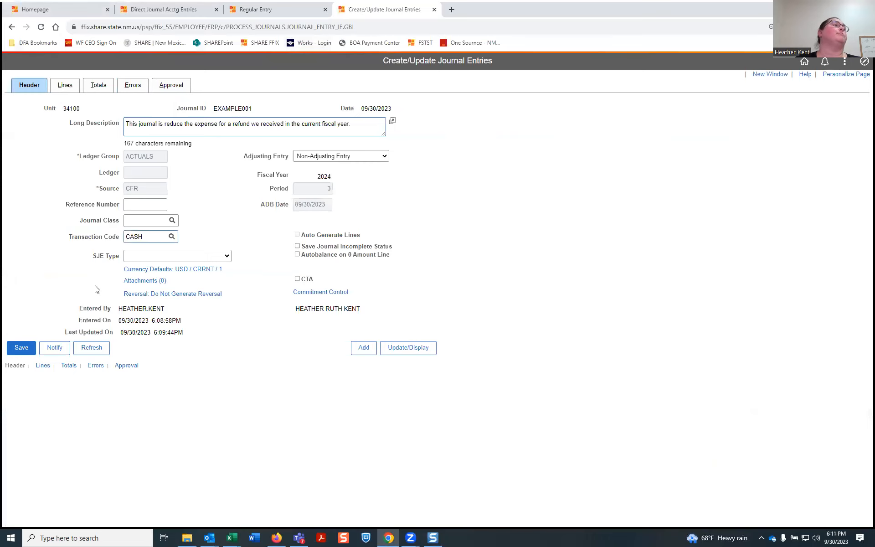
pyautogui.click(62, 91)
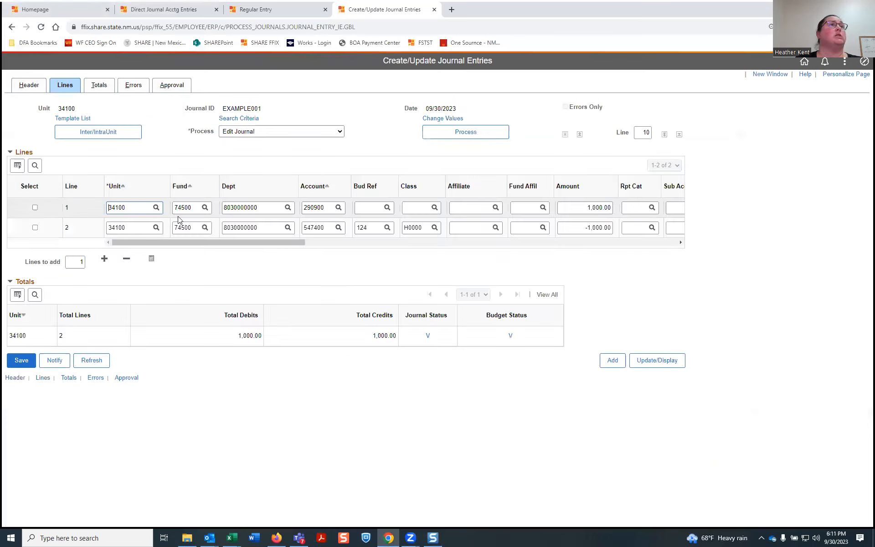
pyautogui.moveTo(276, 241); pyautogui.dragTo(307, 241)
pyautogui.click(379, 242)
pyautogui.click(333, 227)
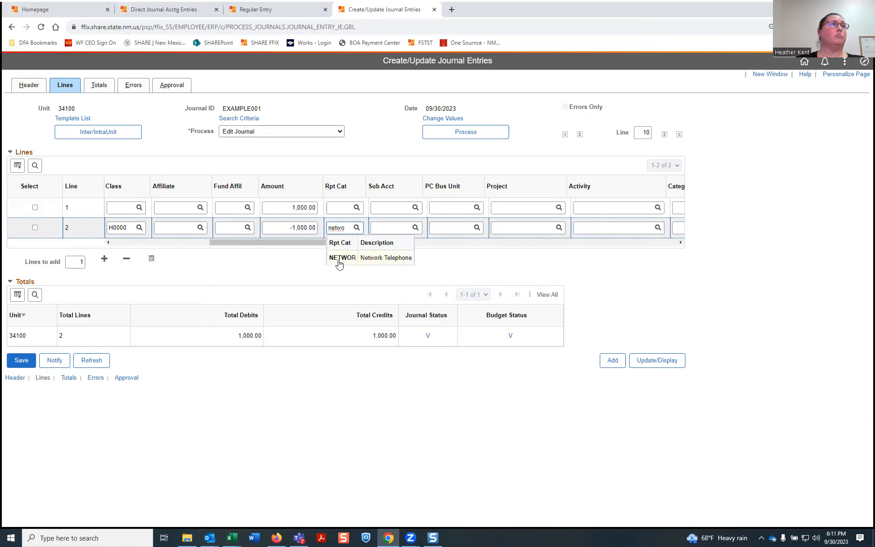
pyautogui.click(340, 256)
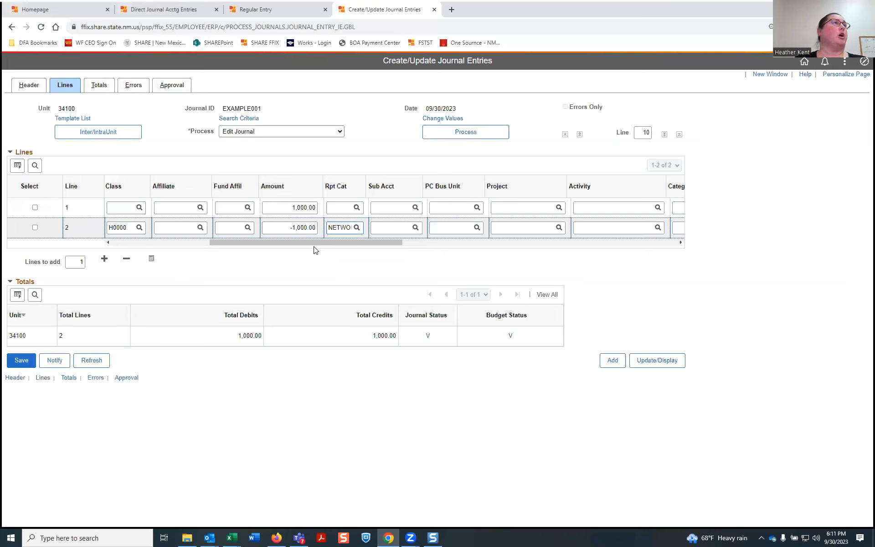
# Set the operating unit of journal line 2 to 911
pyautogui.moveTo(316, 244); pyautogui.dragTo(406, 247)
pyautogui.click(513, 226)
pyautogui.write('911')
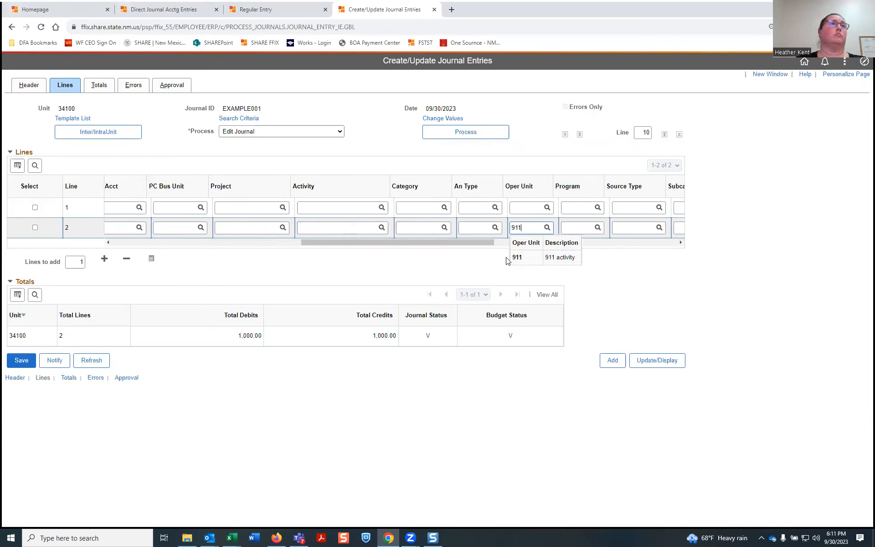
pyautogui.click(516, 257)
# Save the journal and run the Edit Journal process, waiting for its completion
pyautogui.click(32, 361)
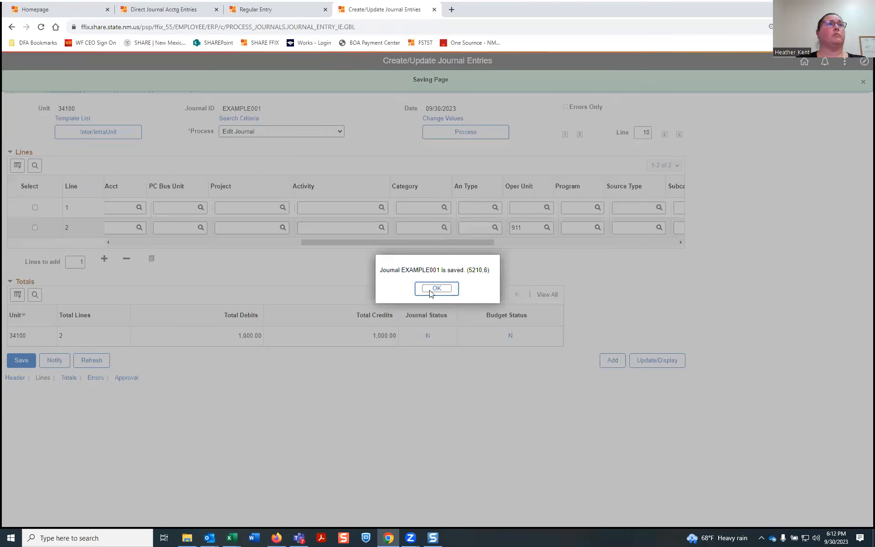
pyautogui.click(436, 289)
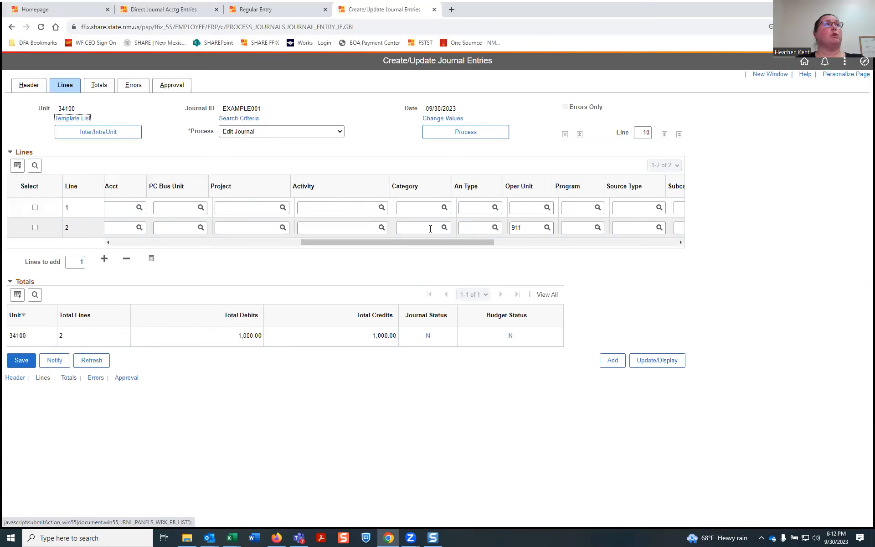
pyautogui.click(429, 135)
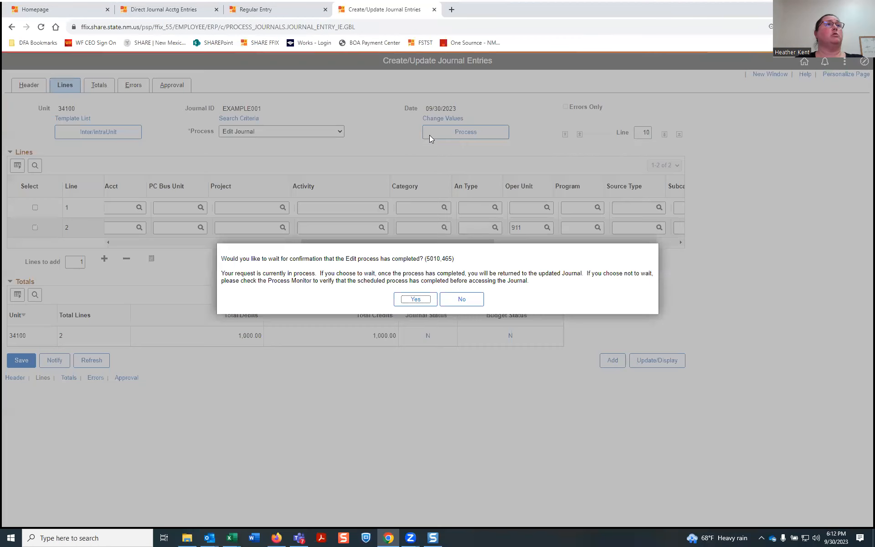
pyautogui.click(413, 298)
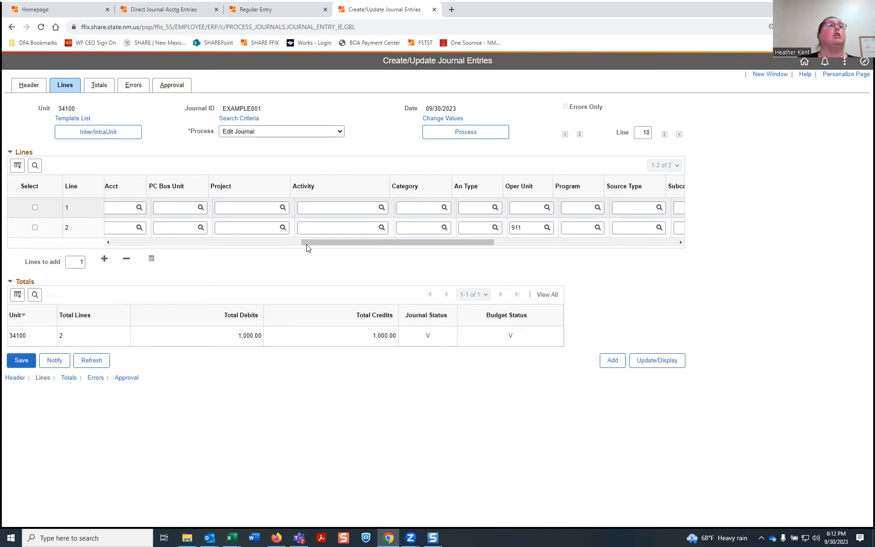
# Compare the journal's line chartfields with the deposit's direct journal accounting entries, and return to the journal
pyautogui.moveTo(415, 246); pyautogui.dragTo(226, 247)
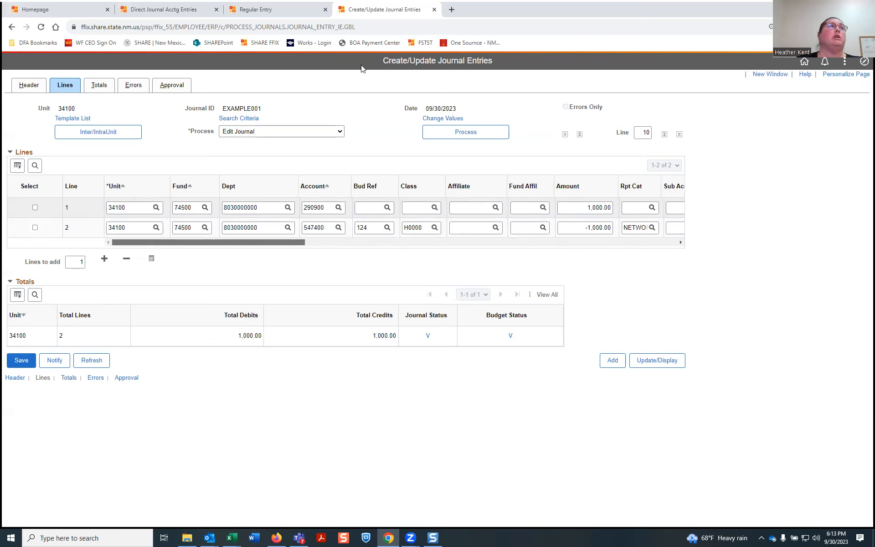
pyautogui.click(165, 10)
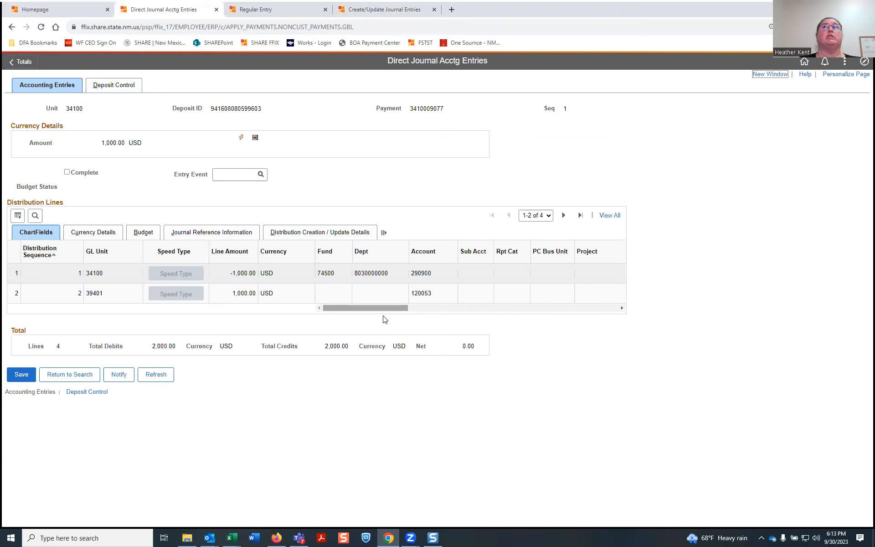
pyautogui.click(375, 15)
# View the attachments dialog from the journal's header, and close it without adding a file
pyautogui.click(41, 85)
pyautogui.click(137, 281)
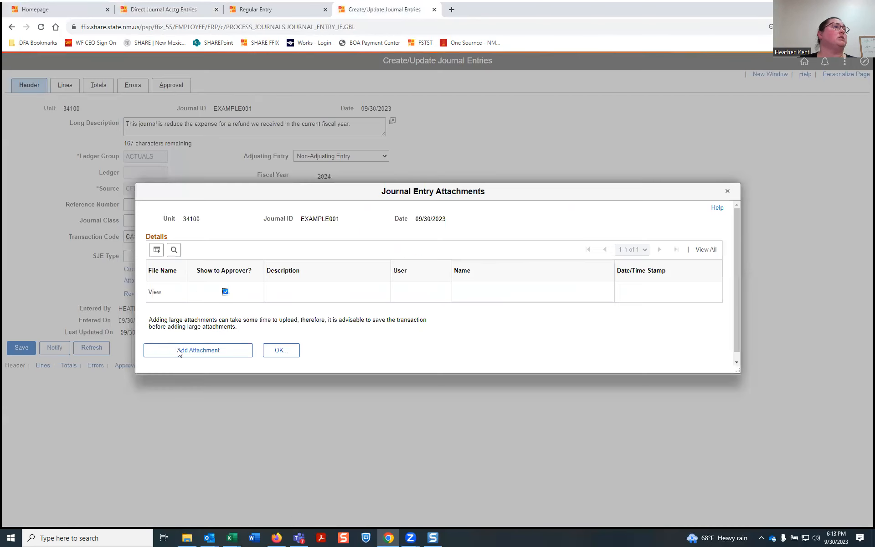
pyautogui.click(282, 352)
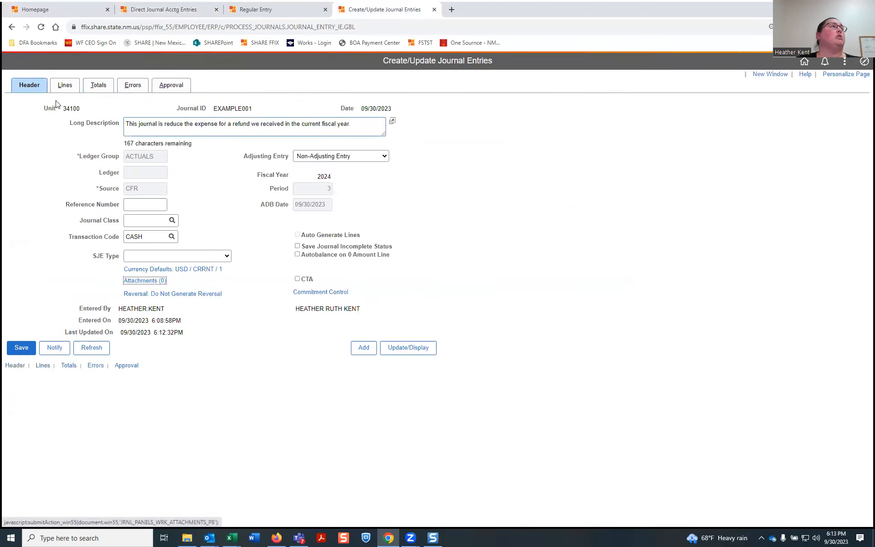
# Choose Submit Journal as the process to run on the journal's lines
pyautogui.click(62, 86)
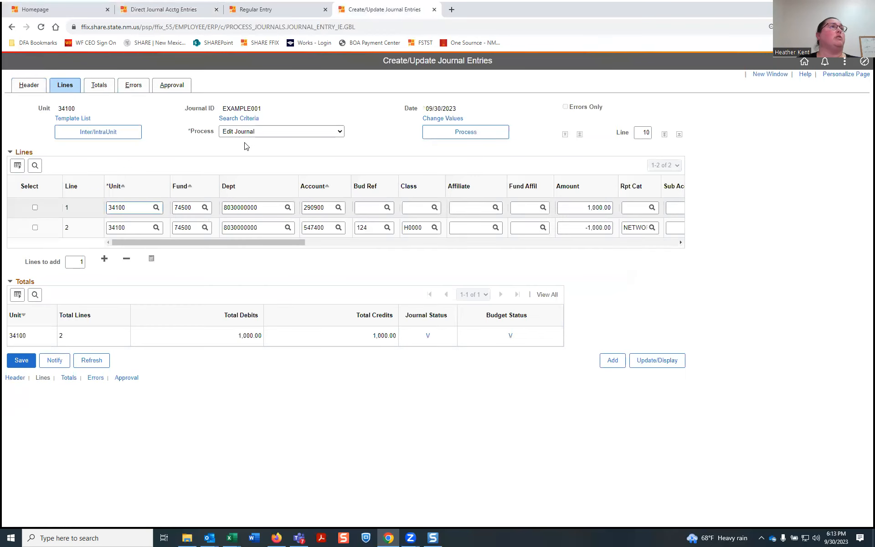
pyautogui.click(243, 133)
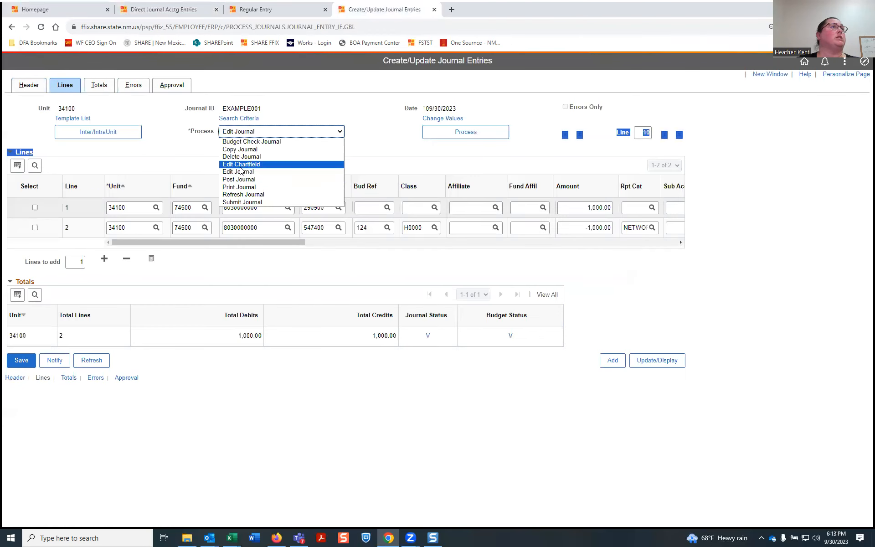
pyautogui.click(246, 202)
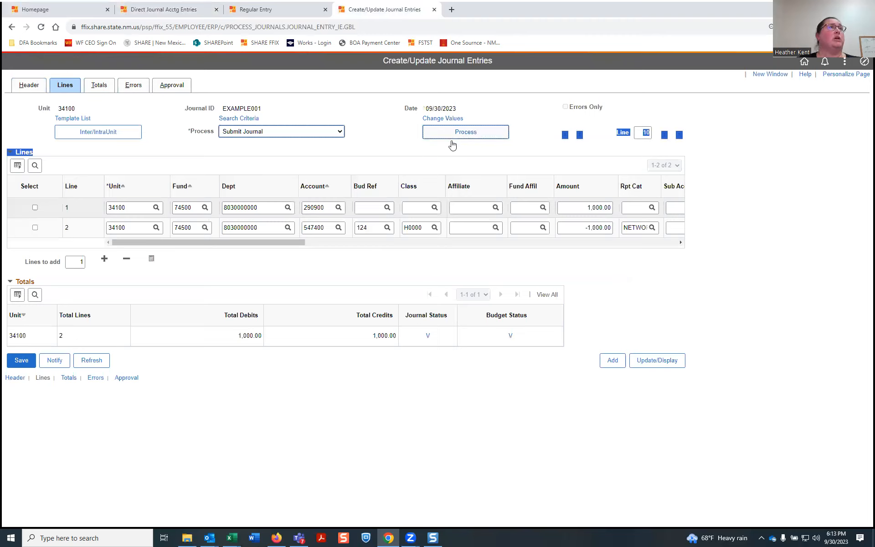